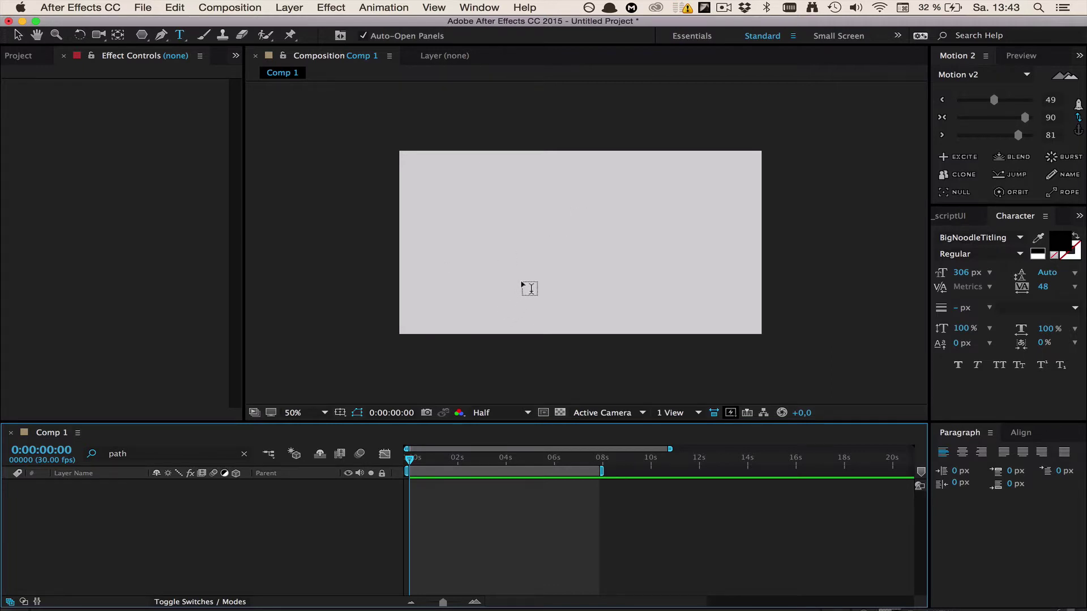
Create a text layer in Comp 1 reading 'Exton is cool'.
{"action": "left_click", "coordinate": [565, 247]}
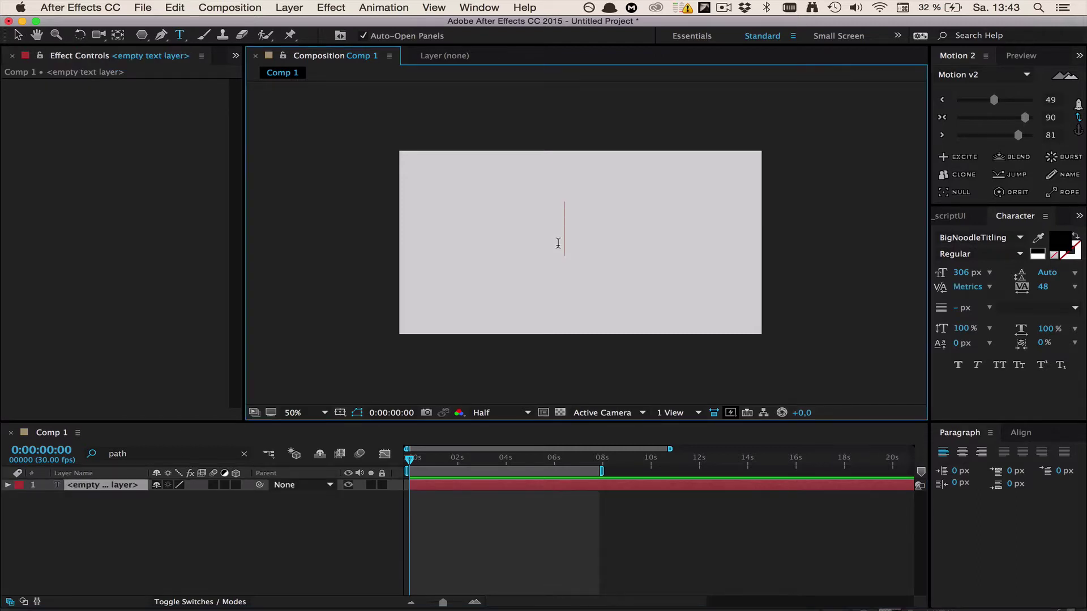
{"action": "type", "text": "WRITE-"}
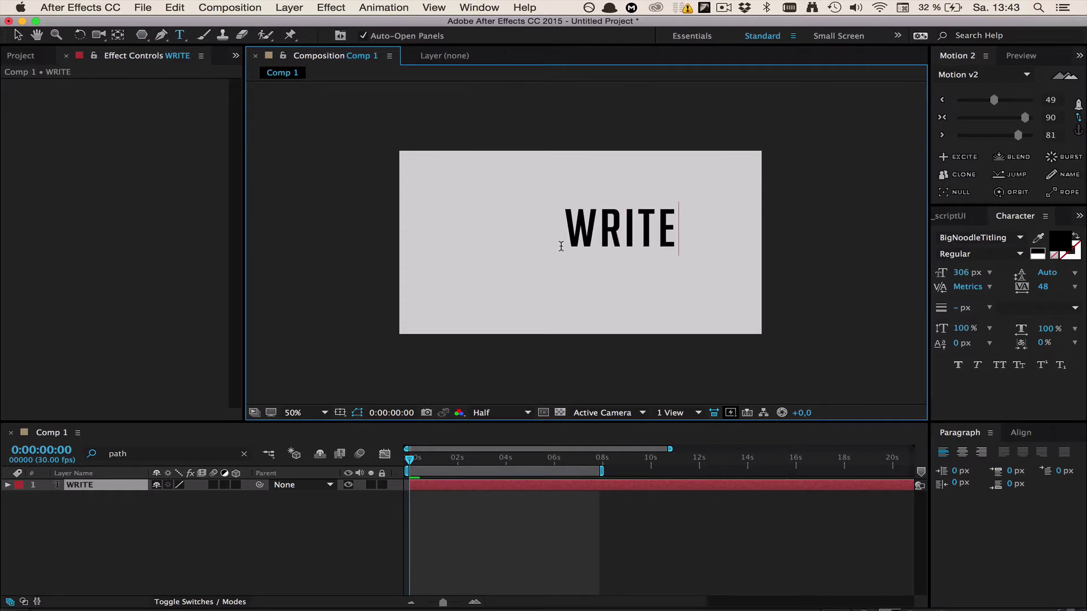
{"action": "key", "text": "BackSpace"}
{"action": "key", "text": "BackSpace"}
{"action": "key", "text": "BackSpace"}
{"action": "key", "text": "BackSpace"}
{"action": "key", "text": "BackSpace"}
{"action": "key", "text": "BackSpace"}
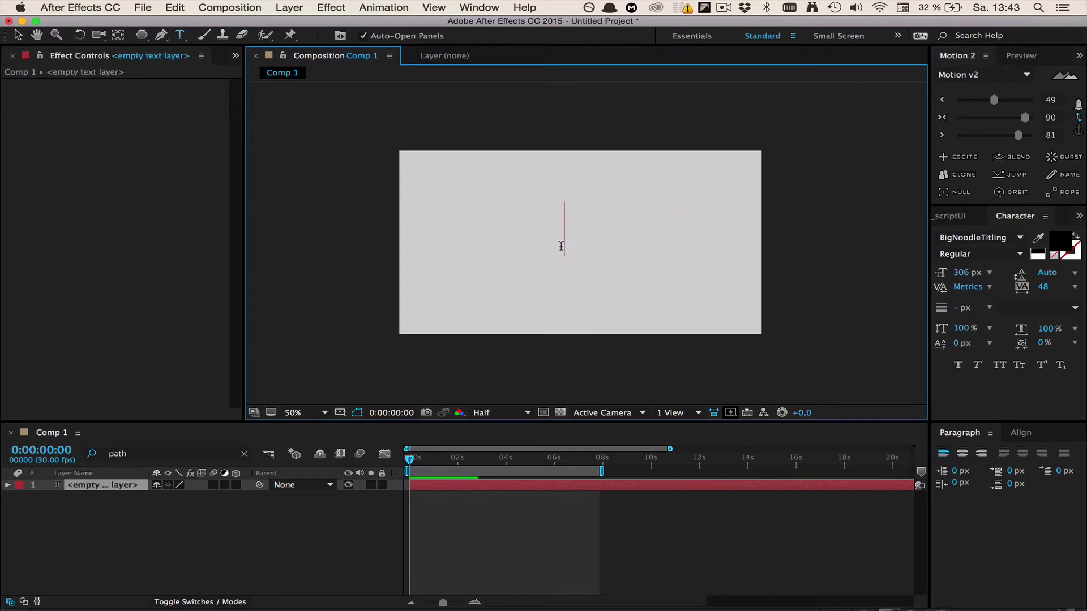
{"action": "type", "text": "Exto"}
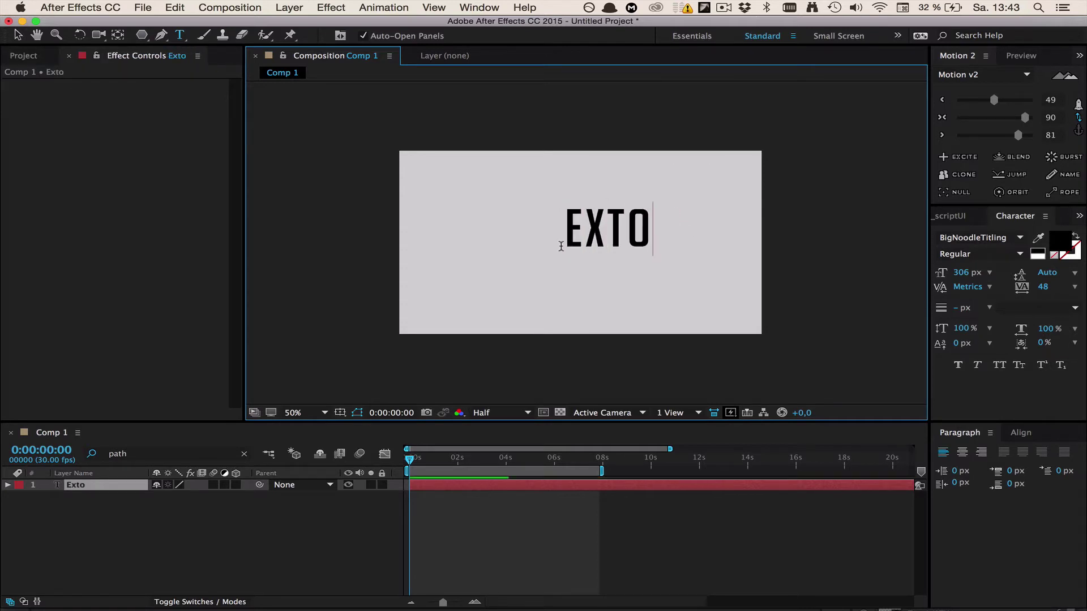
{"action": "type", "text": "n is "}
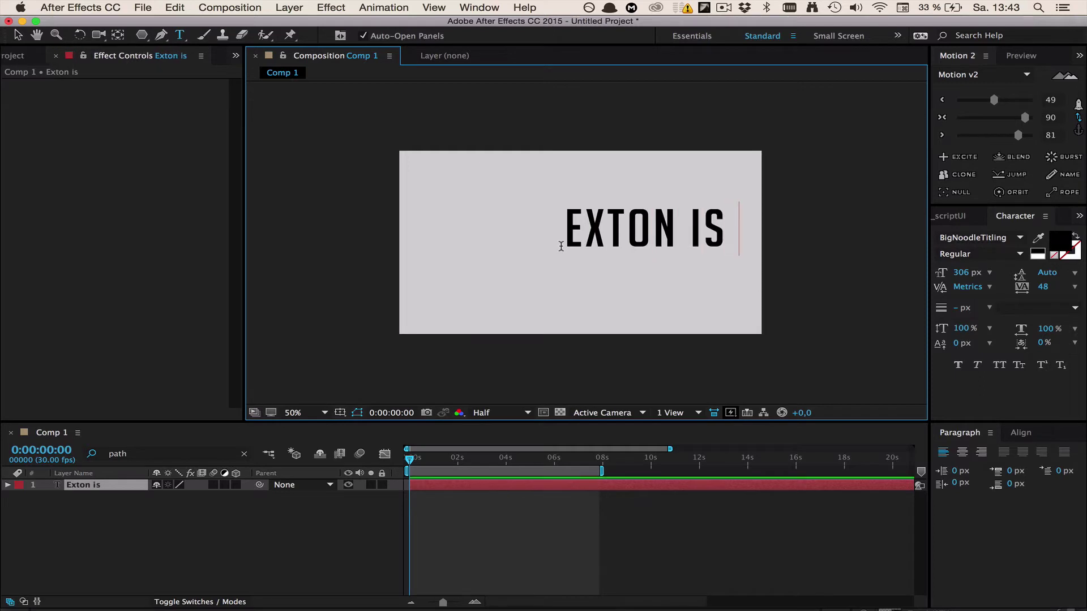
{"action": "type", "text": "cool"}
Centre the title horizontally and vertically in the composition, with its anchor point centred.
{"action": "key", "text": "super+a"}
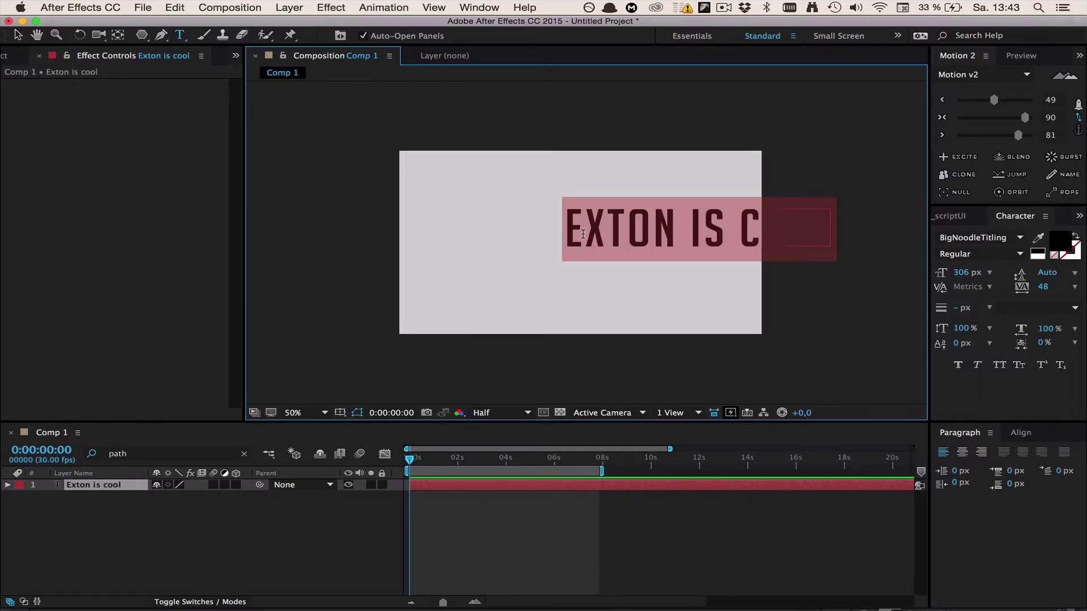
{"action": "left_click", "coordinate": [1018, 434]}
{"action": "left_click", "coordinate": [971, 467]}
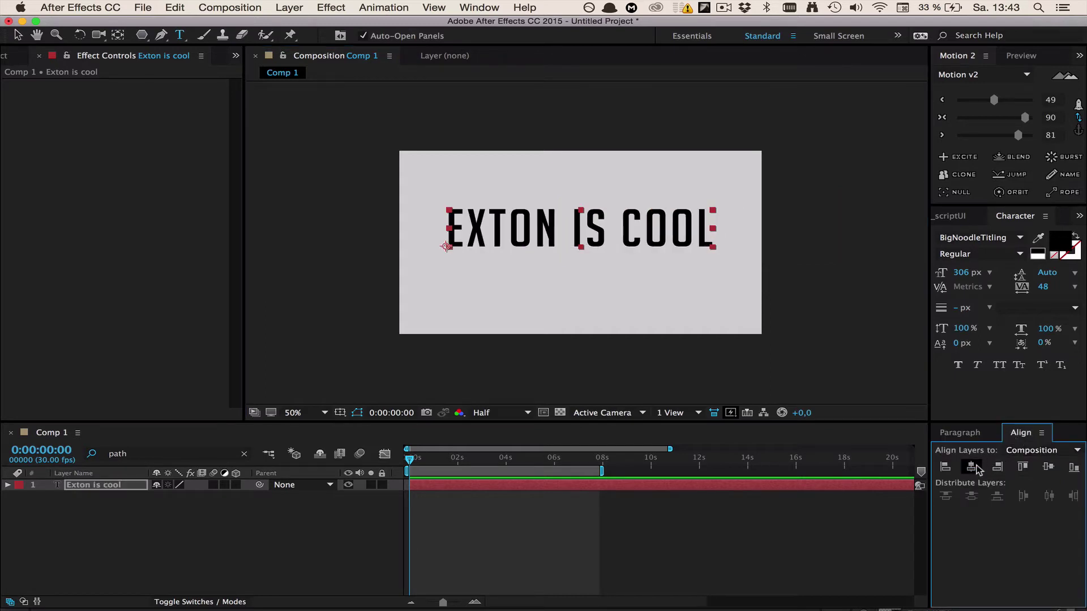
{"action": "left_click", "coordinate": [1049, 466]}
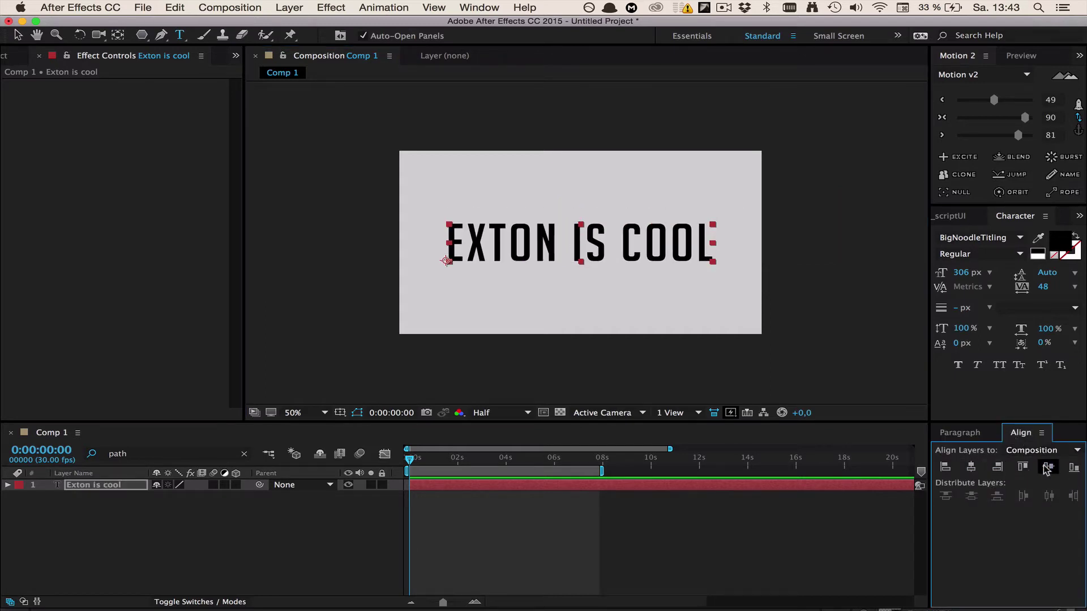
{"action": "left_click", "coordinate": [1079, 129]}
{"action": "left_click", "coordinate": [558, 517]}
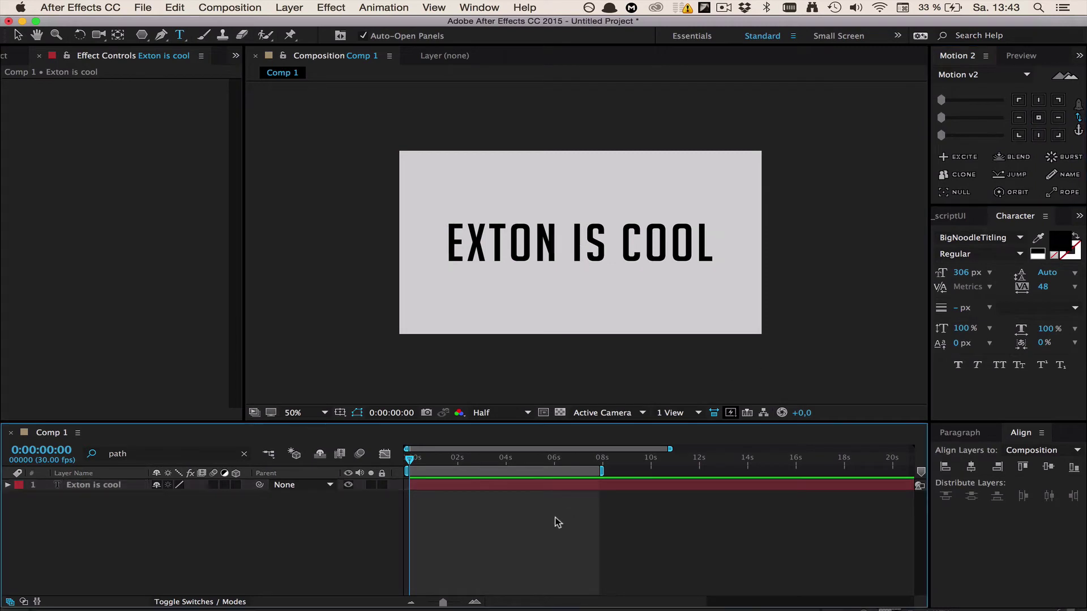
{"action": "left_click", "coordinate": [489, 486]}
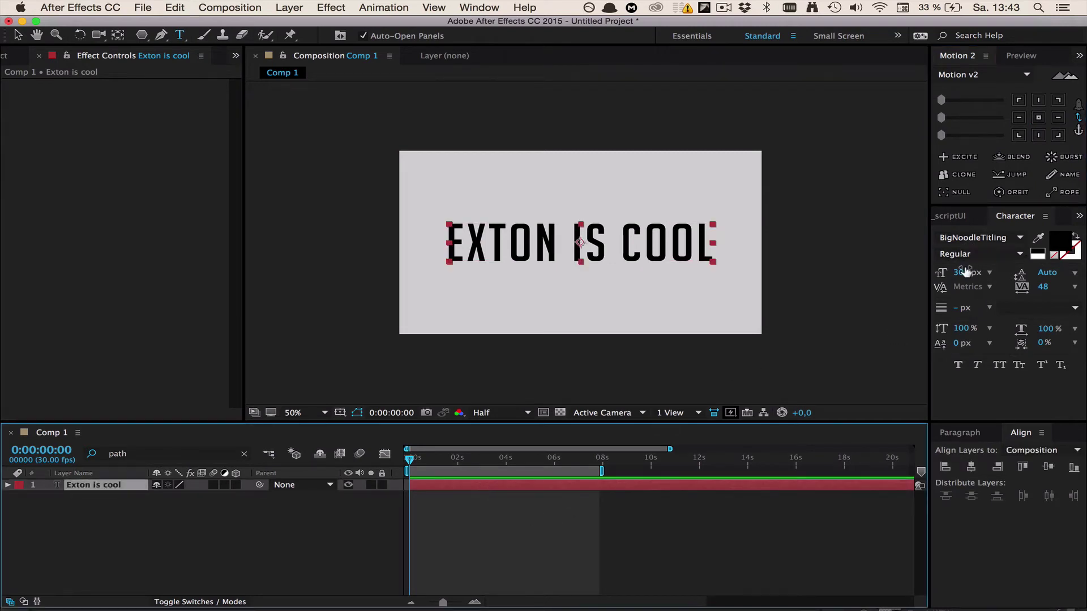
Set the title font to Axis Bold and reduce its size to 246 px.
{"action": "triple_click", "coordinate": [599, 242]}
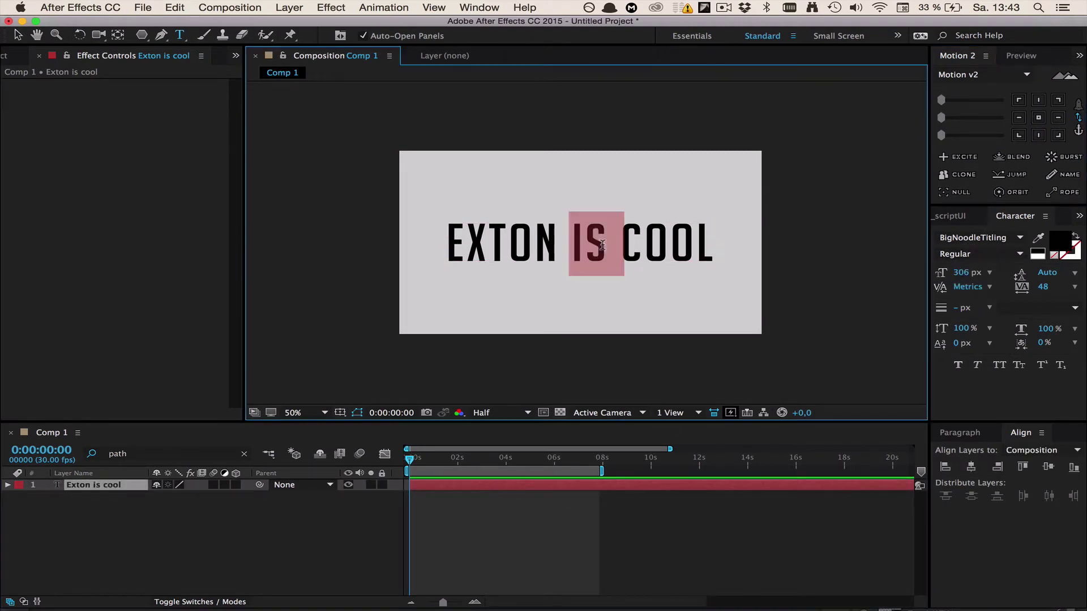
{"action": "left_click", "coordinate": [969, 237]}
{"action": "type", "text": "Axis"}
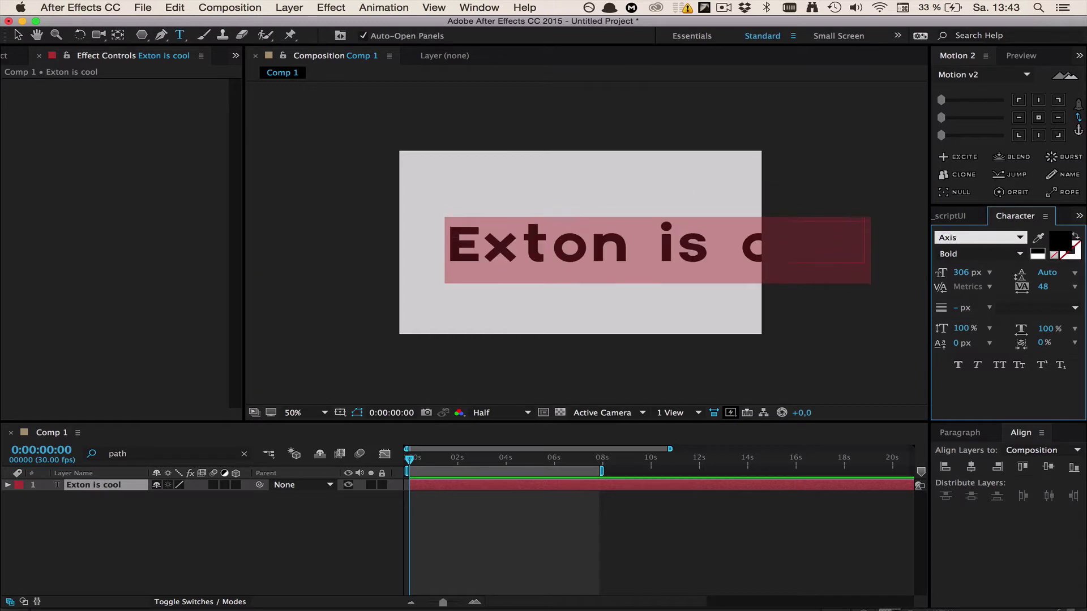
{"action": "left_click_drag", "start_coordinate": [970, 272], "coordinate": [934, 274]}
Re-centre the title horizontally and vertically, with the anchor point on the text centre.
{"action": "left_click", "coordinate": [967, 466]}
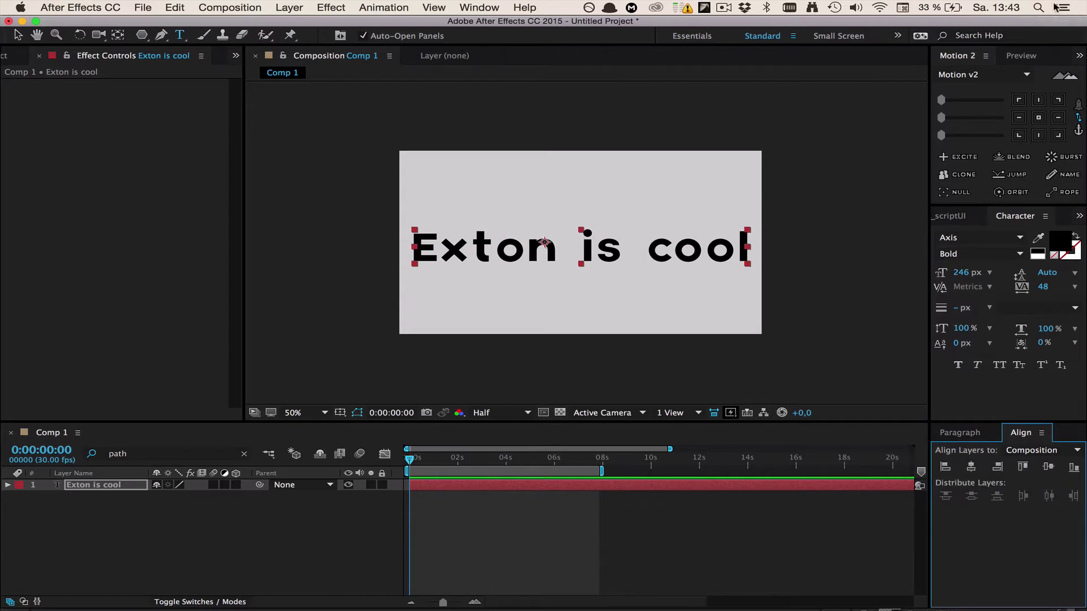
{"action": "left_click", "coordinate": [1039, 117]}
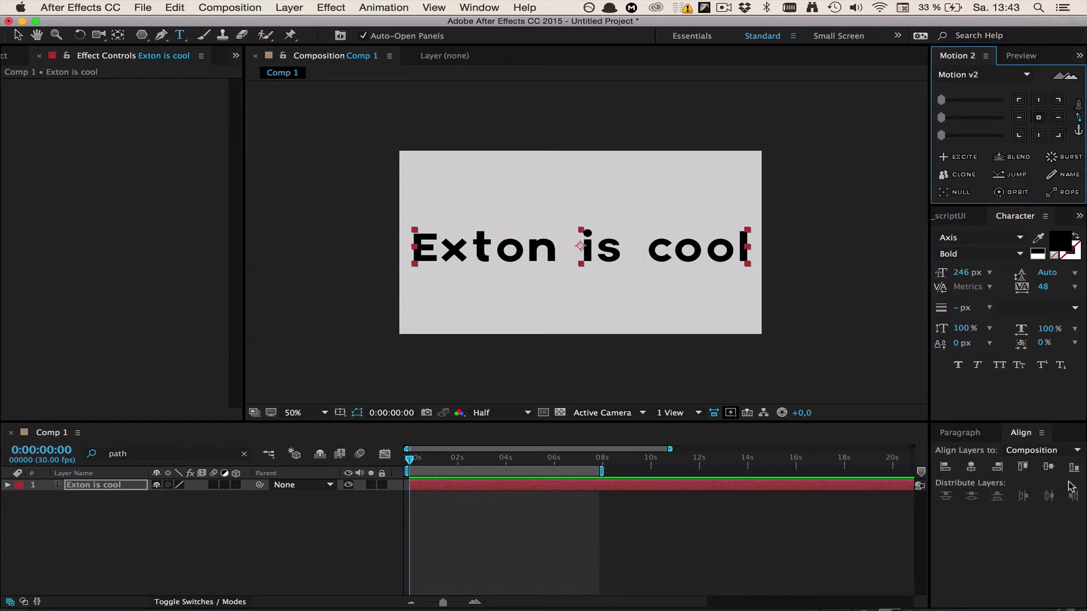
{"action": "left_click", "coordinate": [1049, 467]}
{"action": "left_click", "coordinate": [1047, 119]}
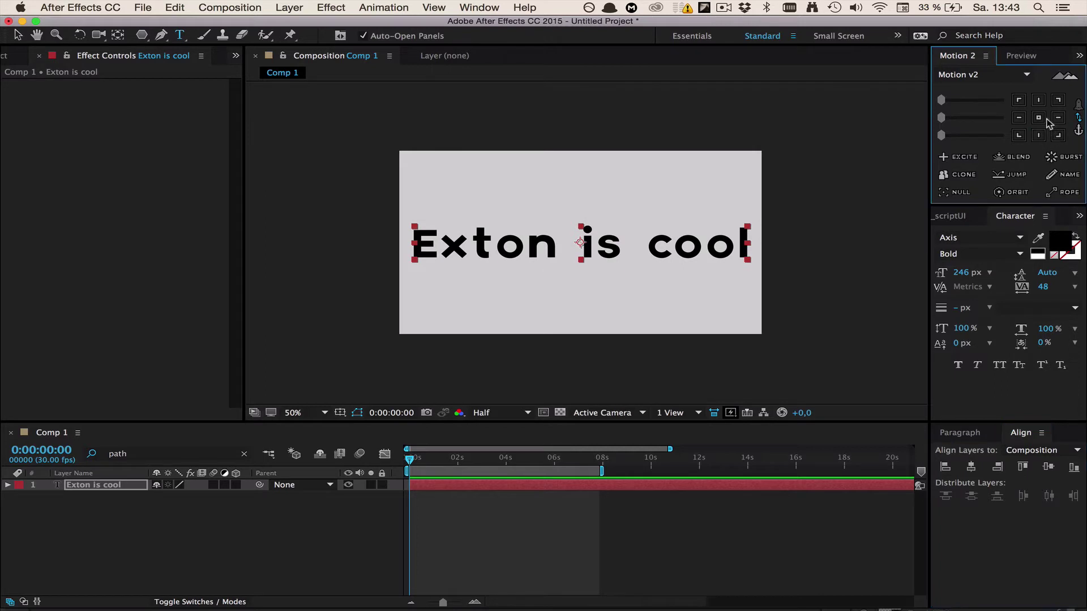
{"action": "left_click", "coordinate": [586, 520]}
{"action": "left_click", "coordinate": [116, 485]}
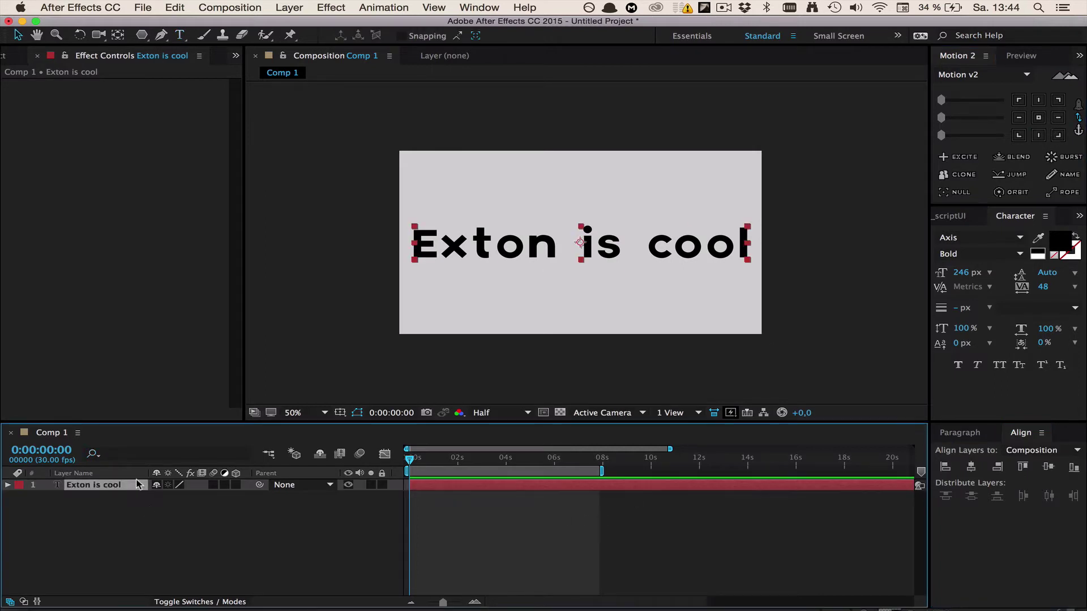
Create masks from the title text, then make the new Outlines solid black.
{"action": "right_click", "coordinate": [120, 492]}
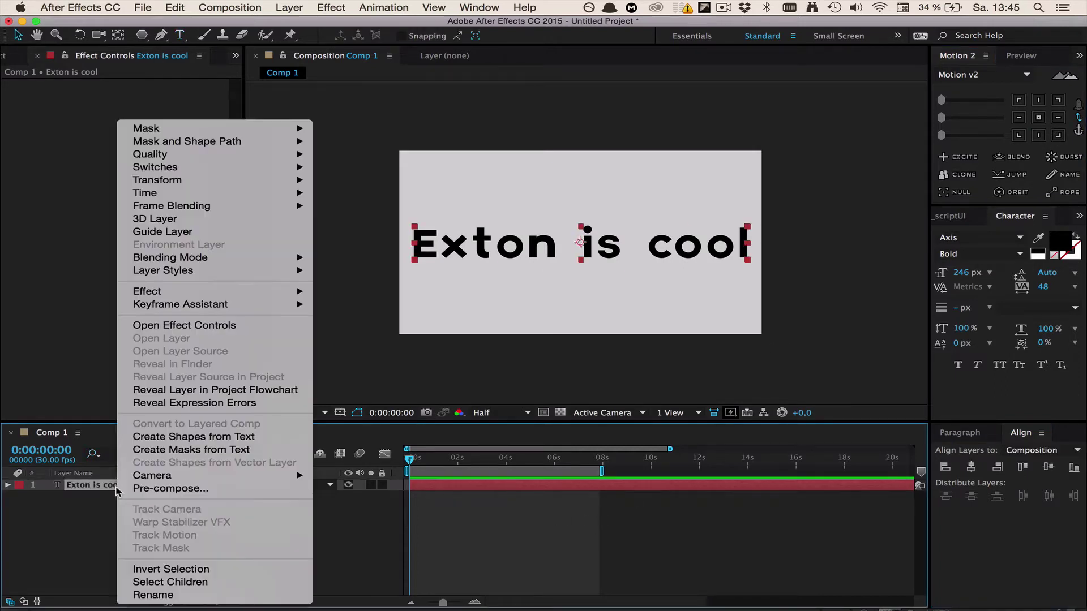
{"action": "left_click", "coordinate": [199, 450]}
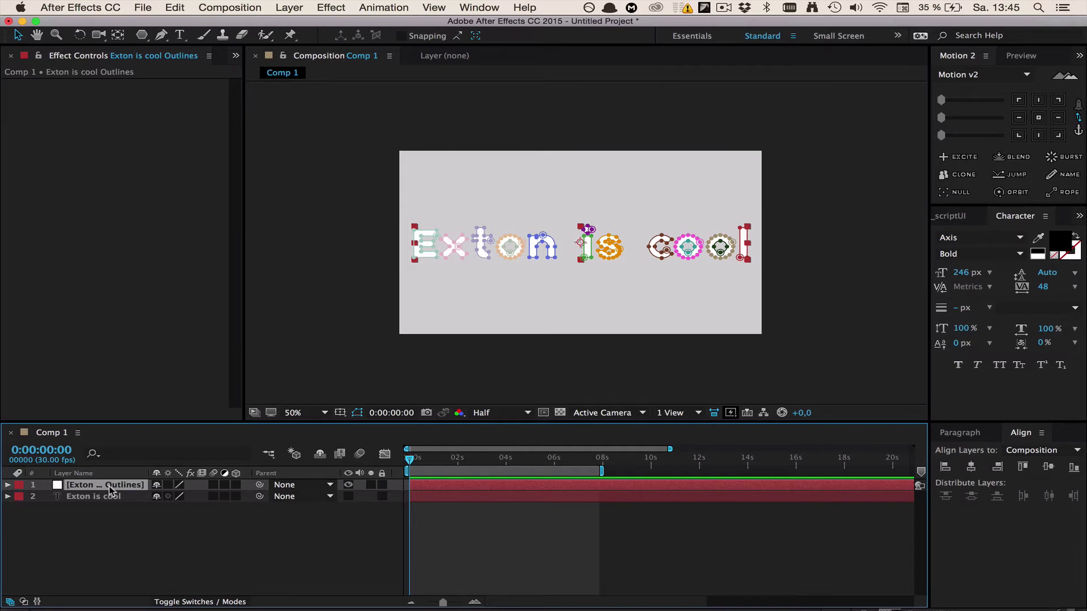
{"action": "key", "text": "super+shift+y"}
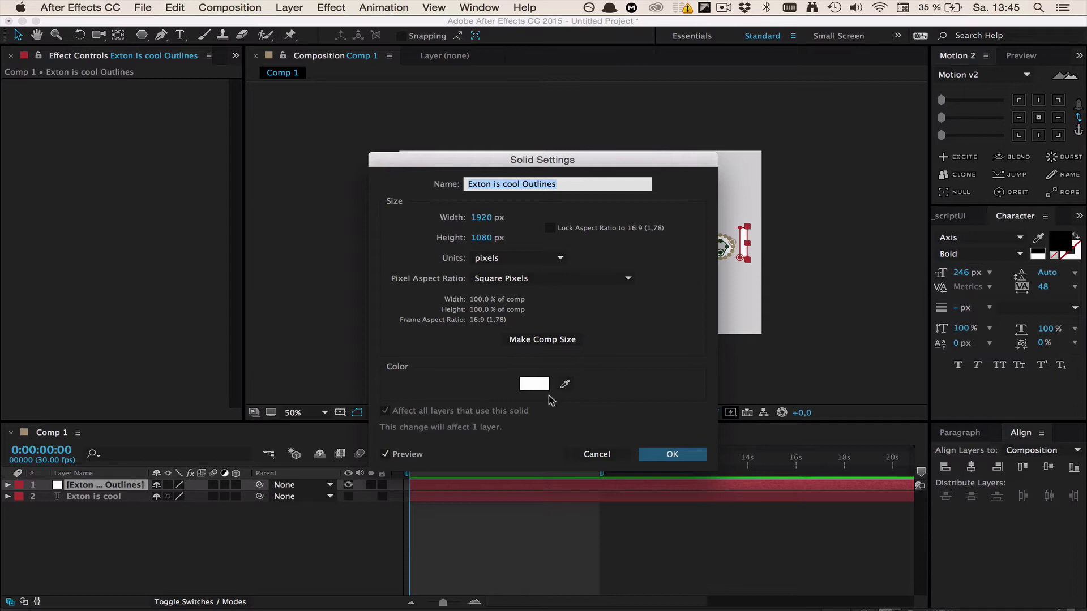
{"action": "left_click", "coordinate": [534, 383]}
{"action": "left_click_drag", "start_coordinate": [573, 395], "coordinate": [562, 487]}
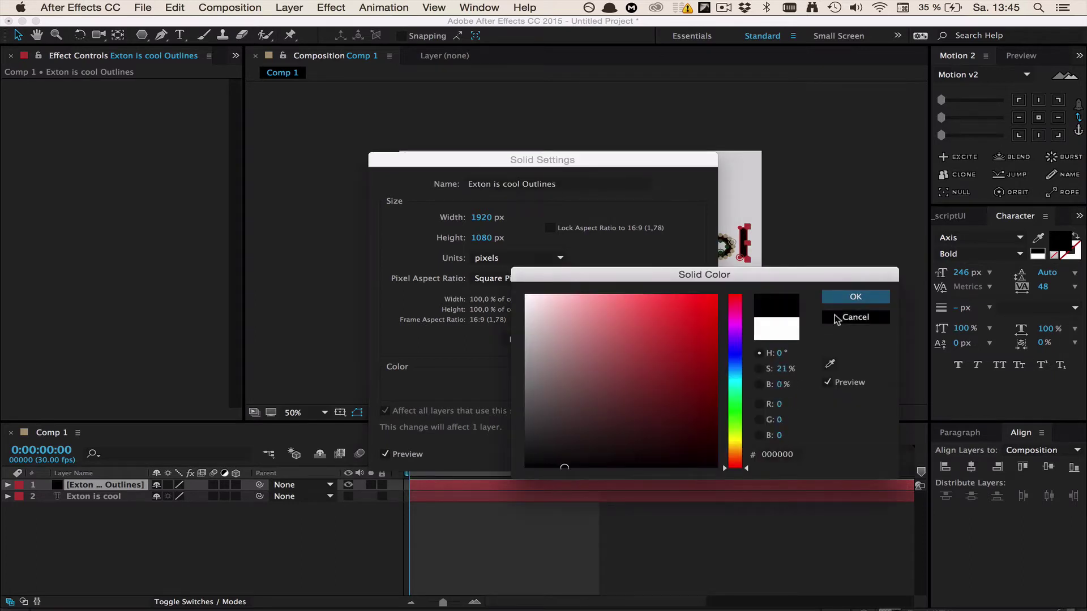
{"action": "left_click", "coordinate": [835, 293]}
{"action": "left_click", "coordinate": [668, 456]}
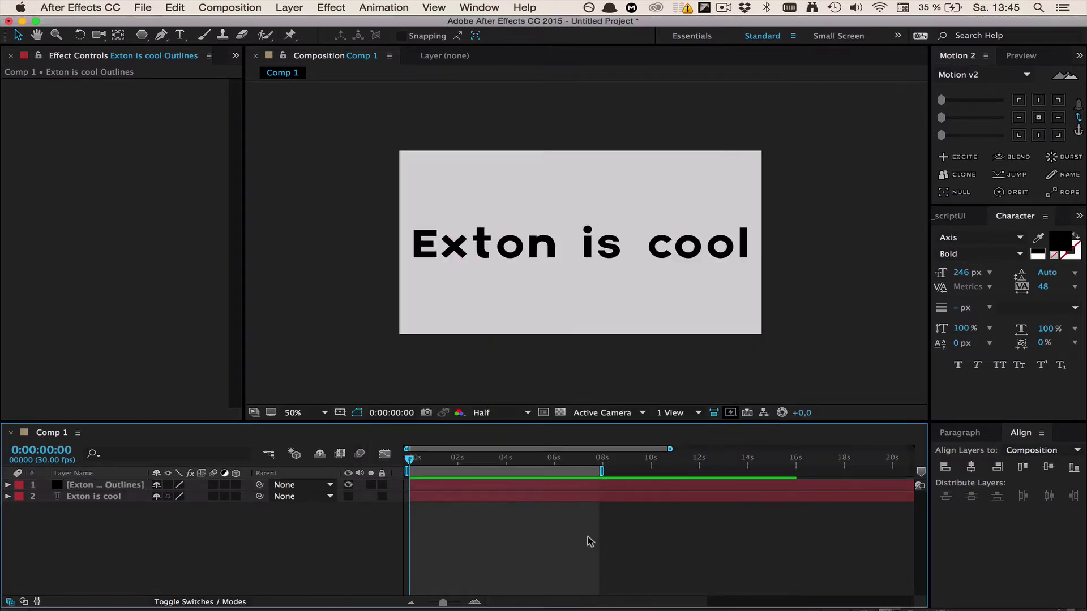
{"action": "left_click", "coordinate": [430, 485]}
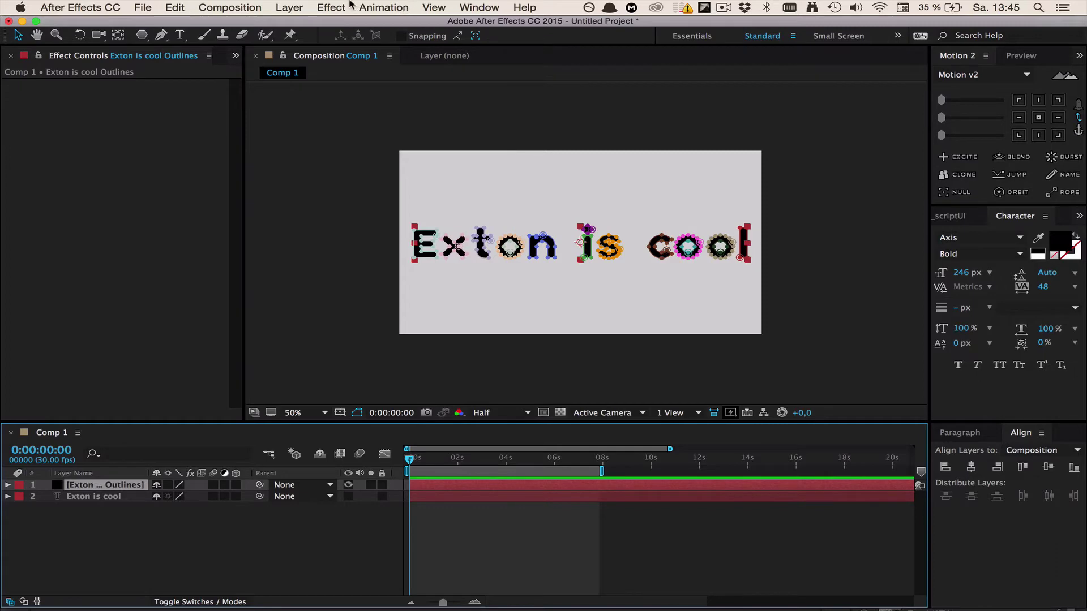
Add a Stroke effect to the Outlines layer that strokes all masks.
{"action": "left_click", "coordinate": [324, 6]}
{"action": "mouse_move", "coordinate": [366, 160]}
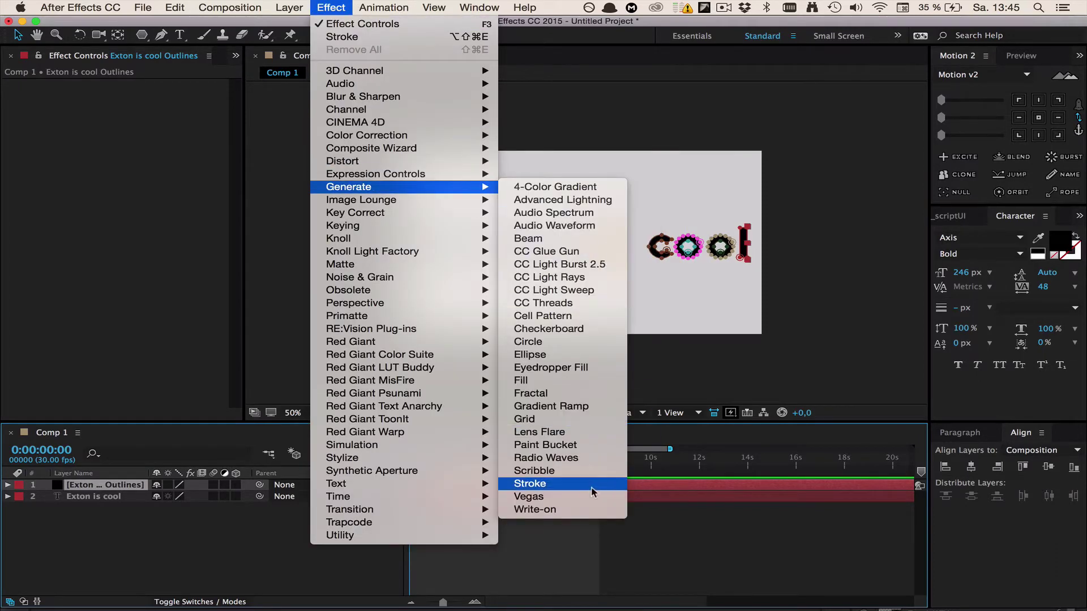
{"action": "left_click", "coordinate": [591, 552]}
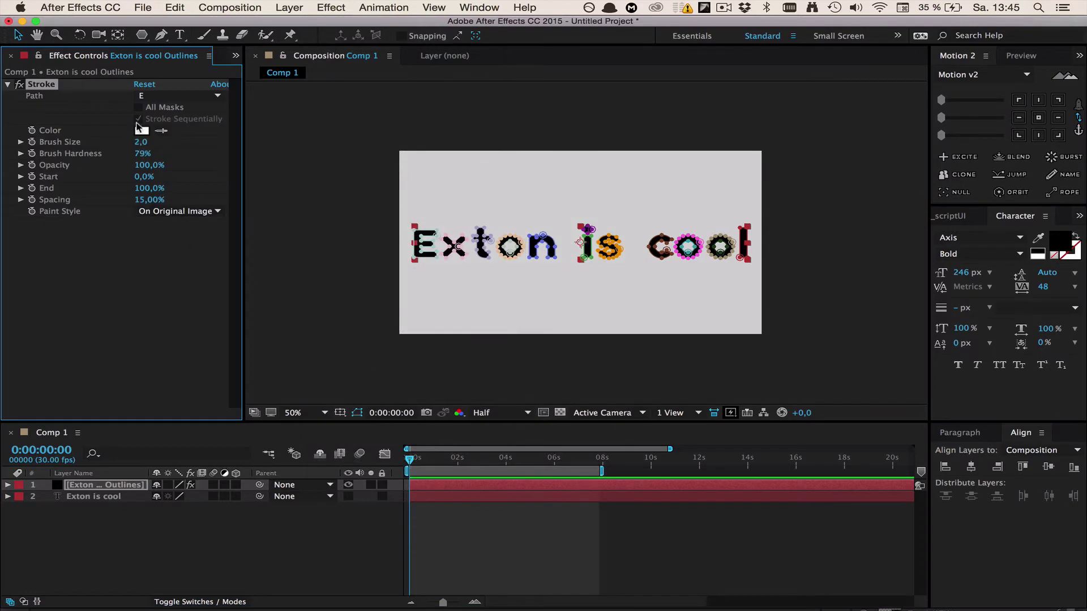
{"action": "left_click", "coordinate": [138, 107]}
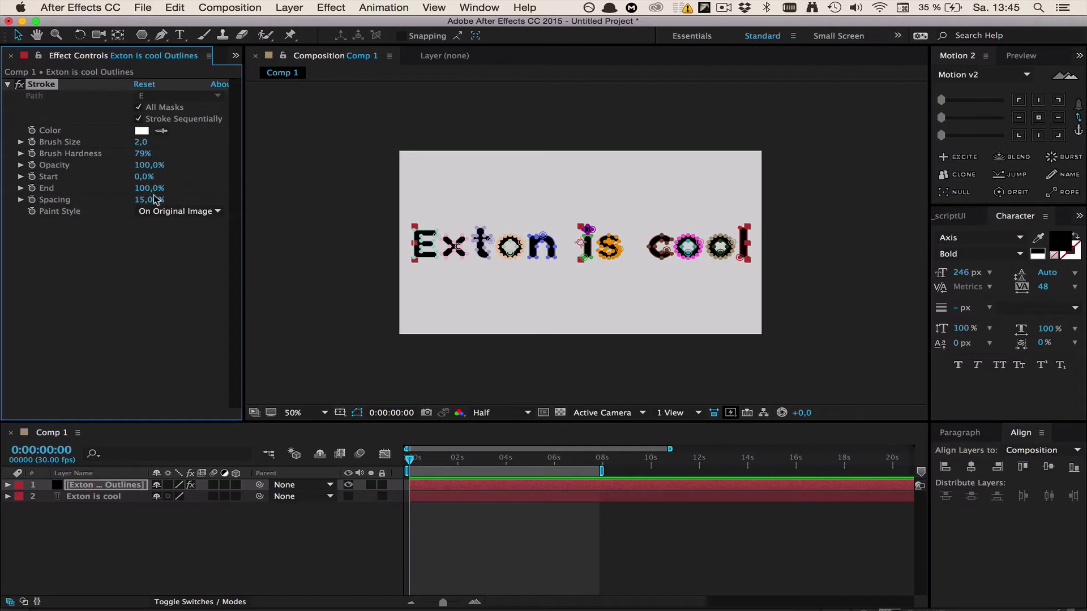
Set the Stroke to paint On Transparent in black with brush size 4.4.
{"action": "left_click", "coordinate": [170, 211]}
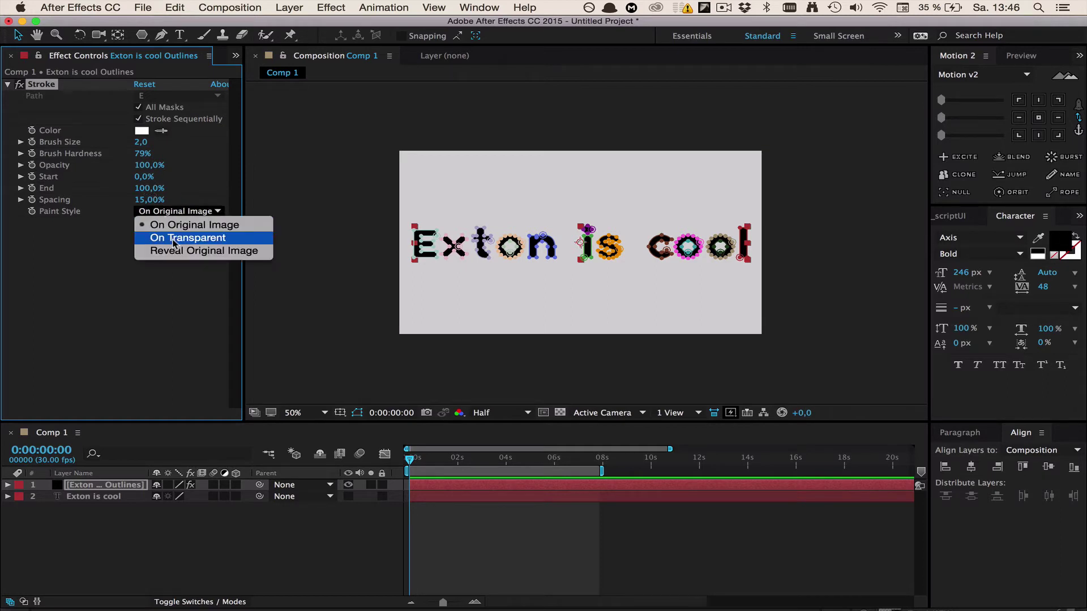
{"action": "left_click", "coordinate": [175, 238]}
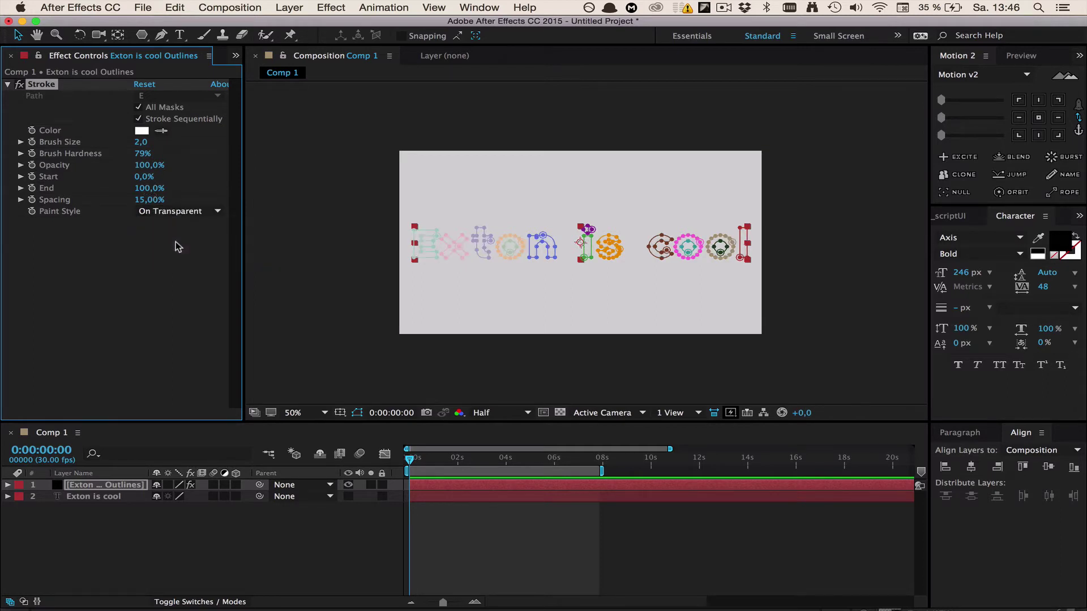
{"action": "left_click", "coordinate": [142, 131]}
{"action": "mouse_move", "coordinate": [597, 394]}
{"action": "left_mouse_down"}
{"action": "mouse_move", "coordinate": [598, 453]}
{"action": "mouse_move", "coordinate": [546, 532]}
{"action": "left_mouse_up"}
{"action": "key", "text": "Return"}
{"action": "scroll", "coordinate": [563, 253], "scroll_direction": "up", "scroll_amount": 2}
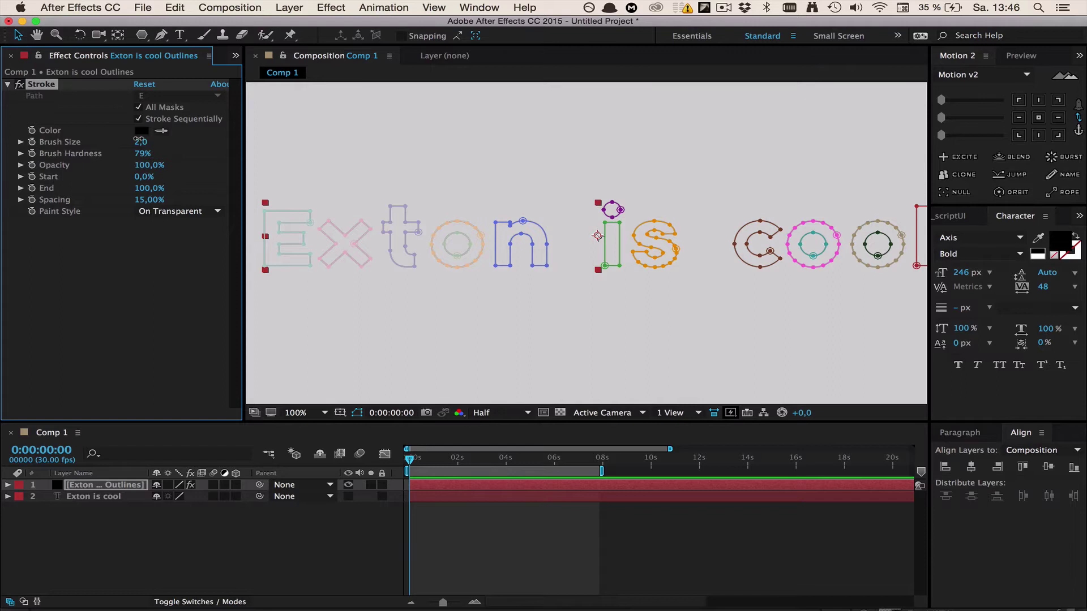
{"action": "left_click_drag", "start_coordinate": [139, 141], "coordinate": [154, 138]}
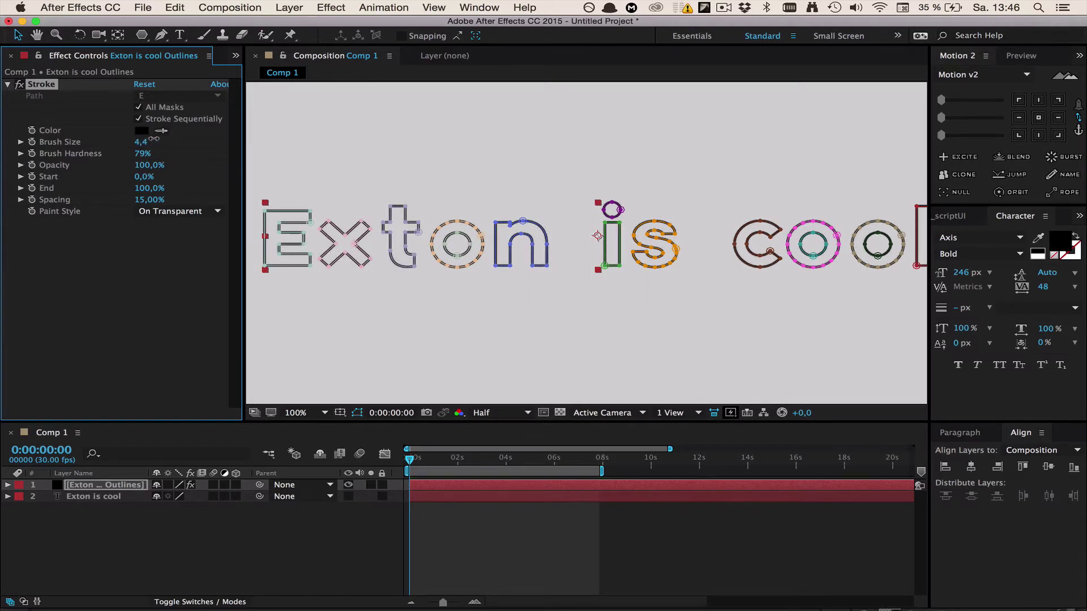
Shorten the Stroke End to 10% and scrub the time to 5:28 to check the strokes.
{"action": "left_click", "coordinate": [168, 262]}
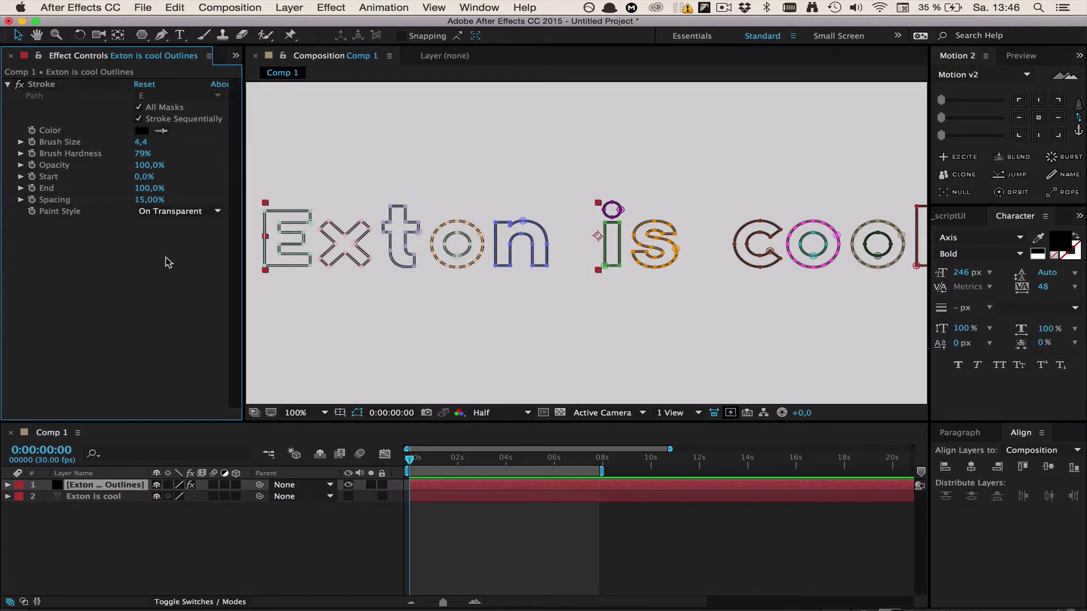
{"action": "left_click_drag", "start_coordinate": [141, 188], "coordinate": [49, 198]}
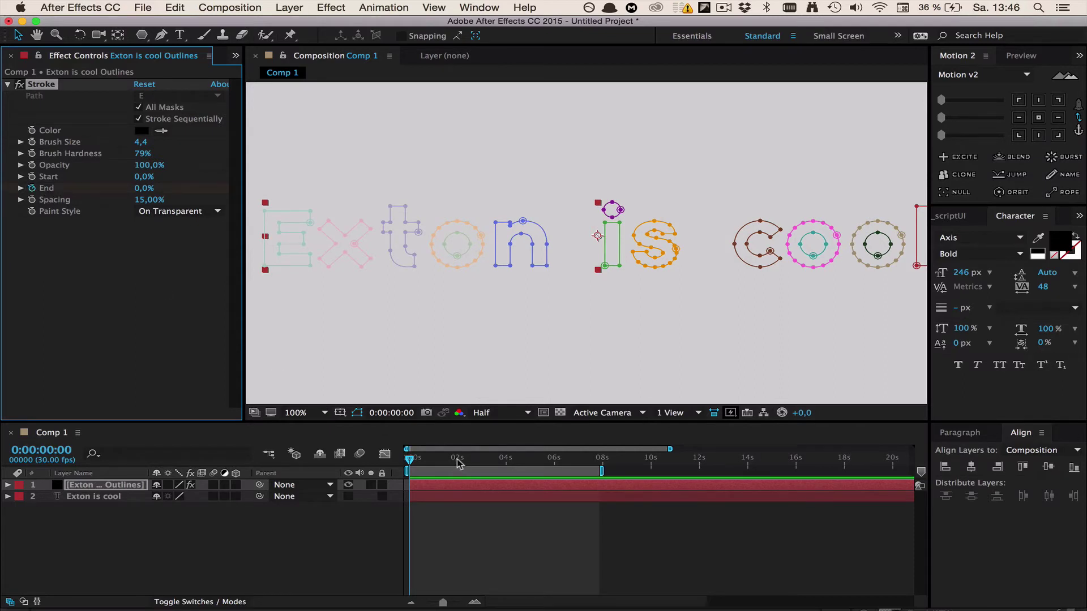
{"action": "left_click_drag", "start_coordinate": [457, 460], "coordinate": [553, 460]}
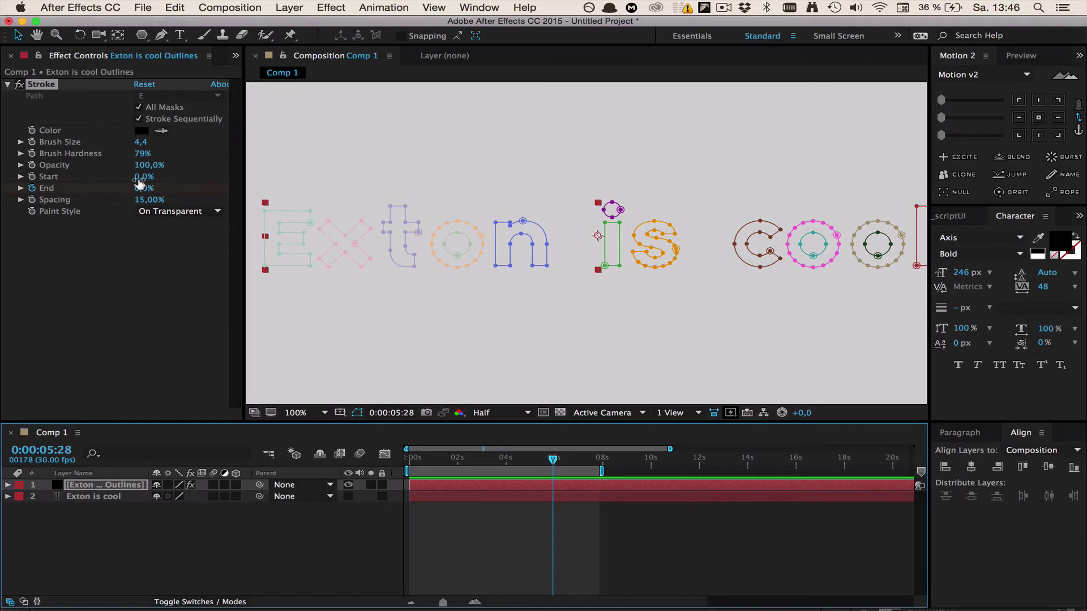
{"action": "mouse_move", "coordinate": [141, 188]}
{"action": "left_mouse_down"}
{"action": "mouse_move", "coordinate": [266, 195]}
{"action": "mouse_move", "coordinate": [549, 165]}
{"action": "left_mouse_up"}
Fit the composition in the viewer and preview the stroke animation from the start.
{"action": "left_click", "coordinate": [599, 512]}
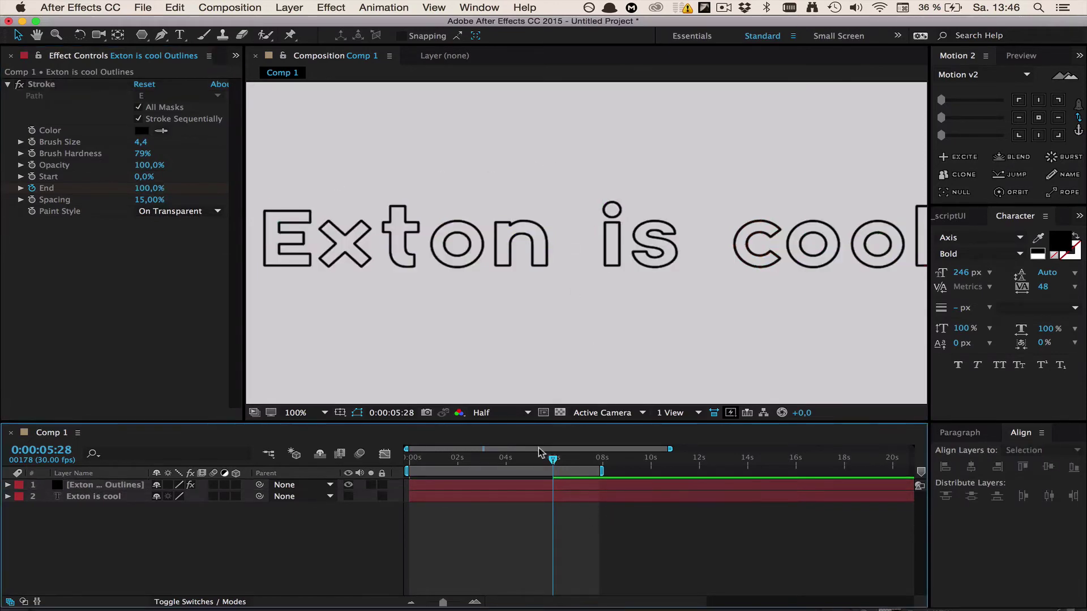
{"action": "key", "text": "Home"}
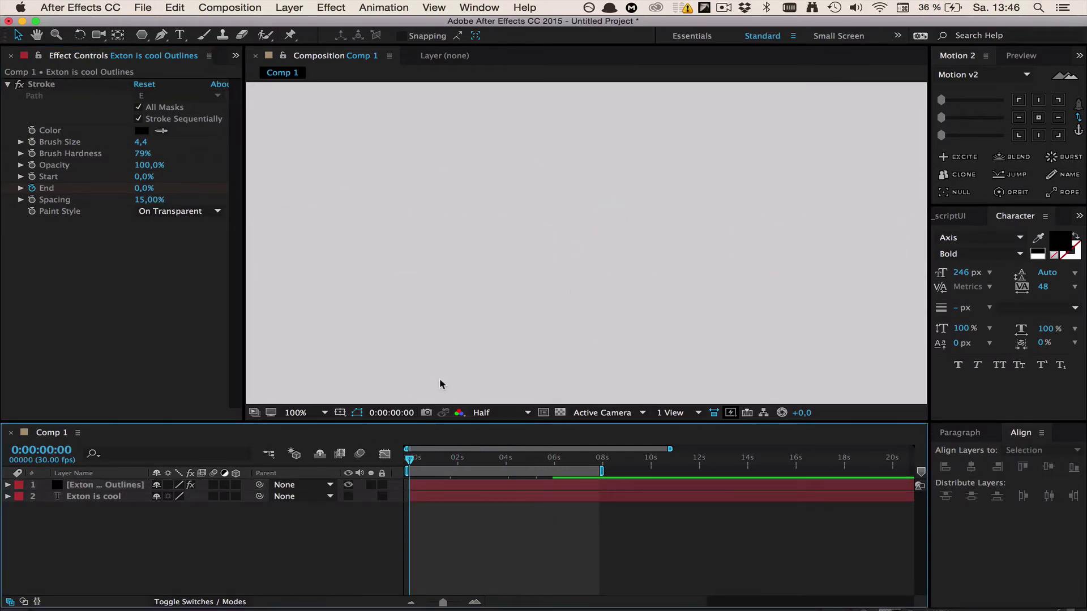
{"action": "scroll", "coordinate": [440, 384], "scroll_direction": "down", "scroll_amount": 2}
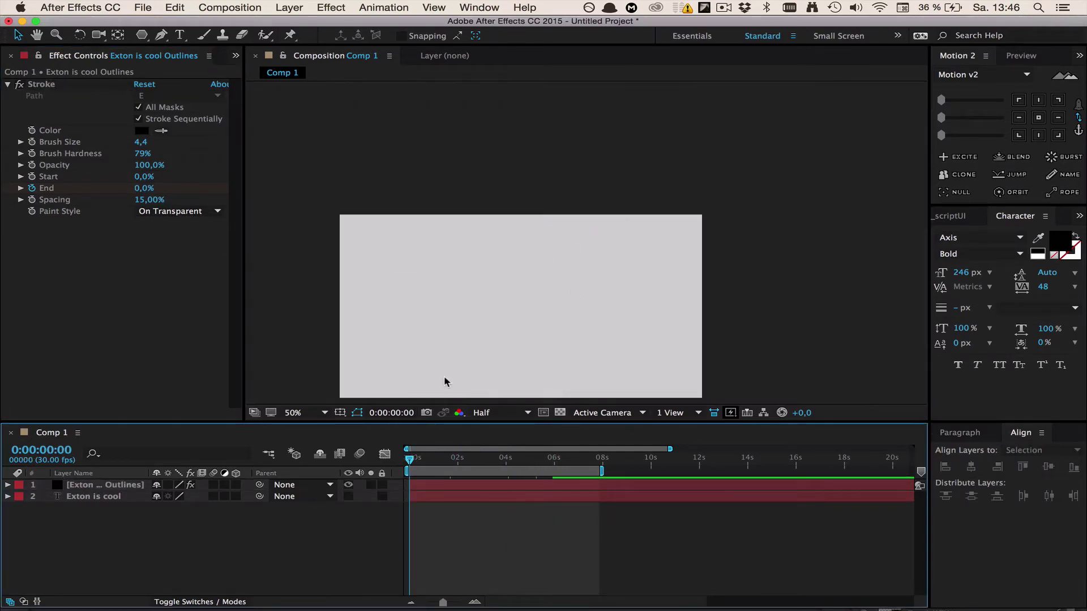
{"action": "left_click", "coordinate": [306, 413]}
{"action": "left_click", "coordinate": [306, 404]}
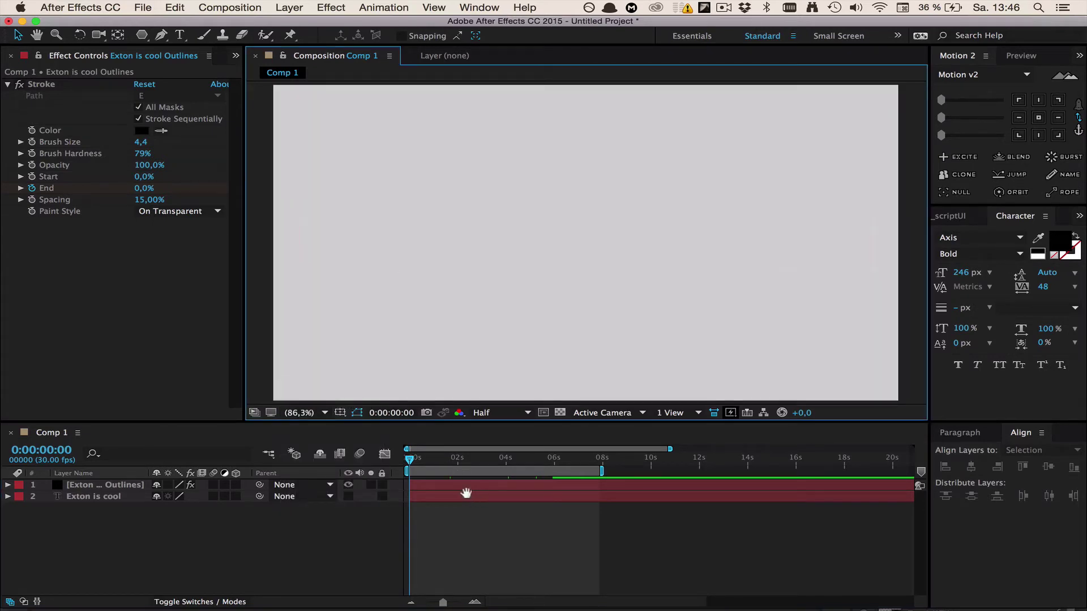
{"action": "key", "text": "space"}
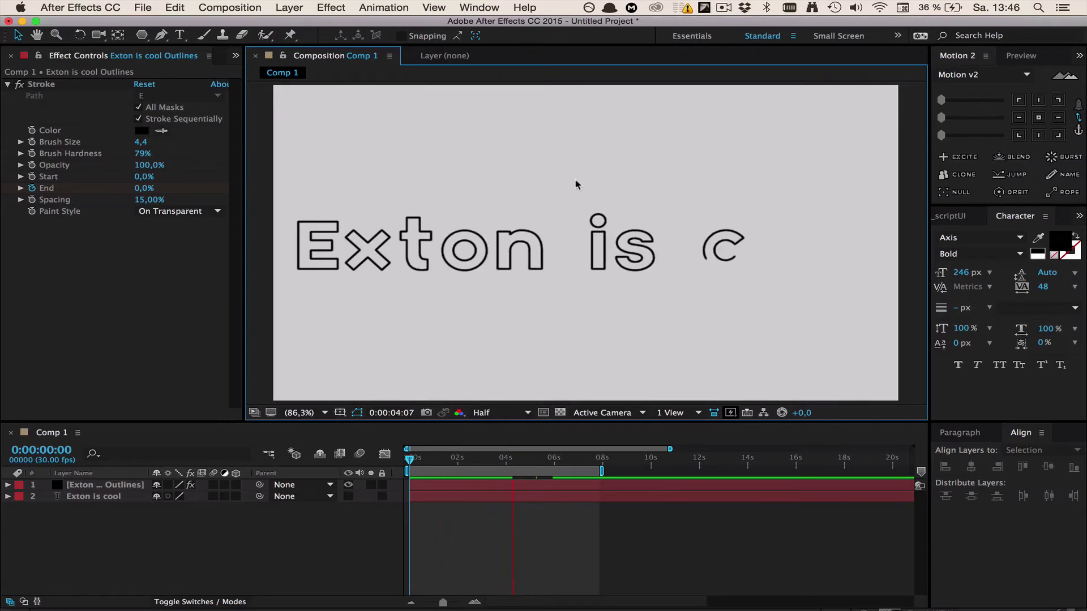
{"action": "key", "text": "space"}
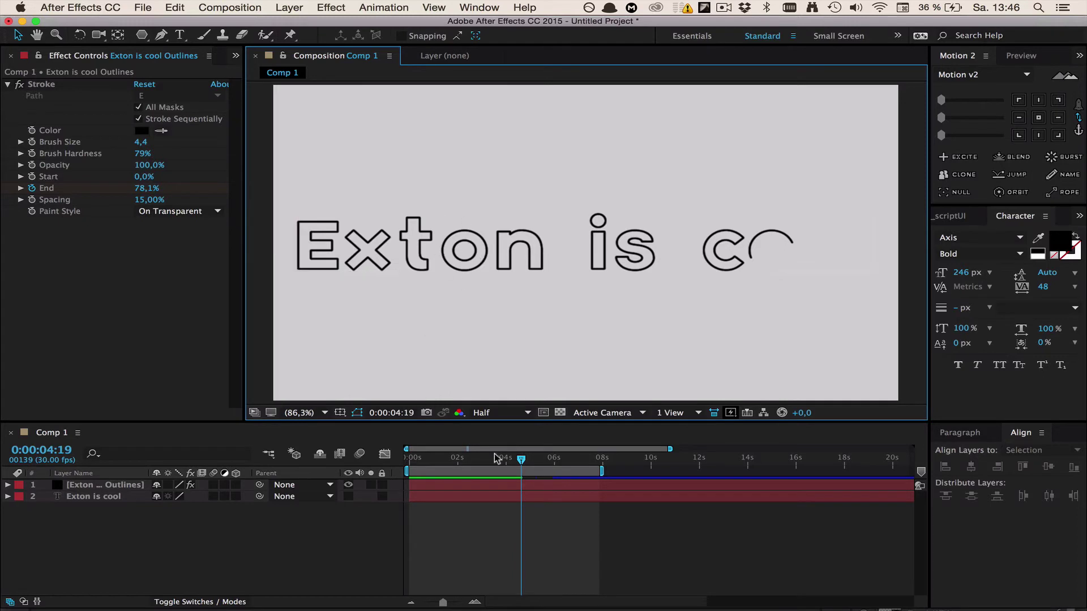
Reveal the Outlines layer's End keyframes with U and select both.
{"action": "left_click", "coordinate": [506, 480]}
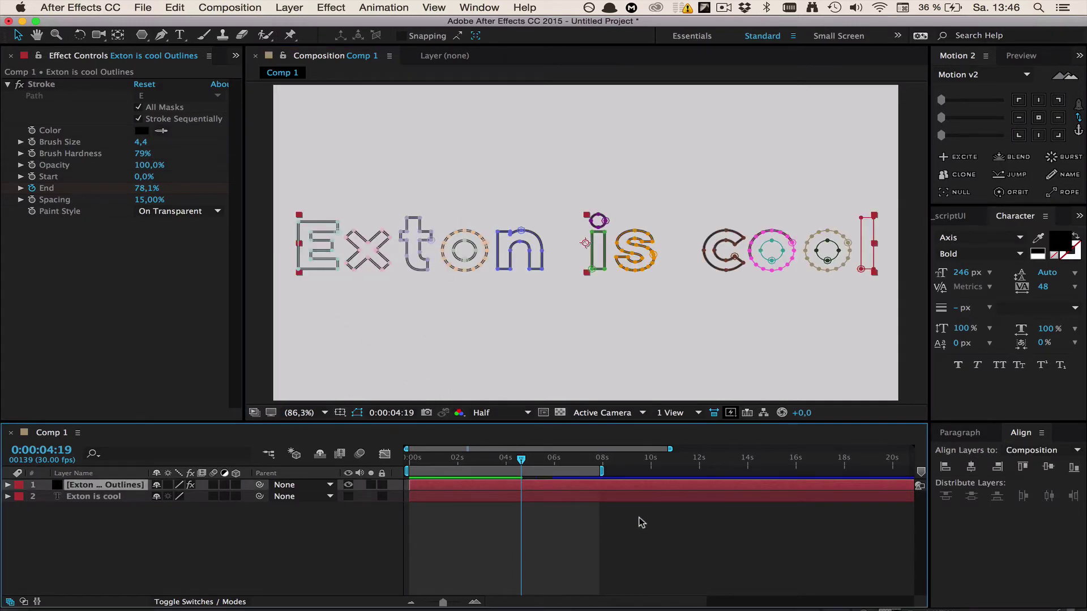
{"action": "key", "text": "u"}
{"action": "left_click_drag", "start_coordinate": [520, 460], "coordinate": [409, 460]}
{"action": "left_click_drag", "start_coordinate": [569, 512], "coordinate": [407, 505]}
Delete the End keyframes and set the Stroke End to 100%.
{"action": "key", "text": "Delete"}
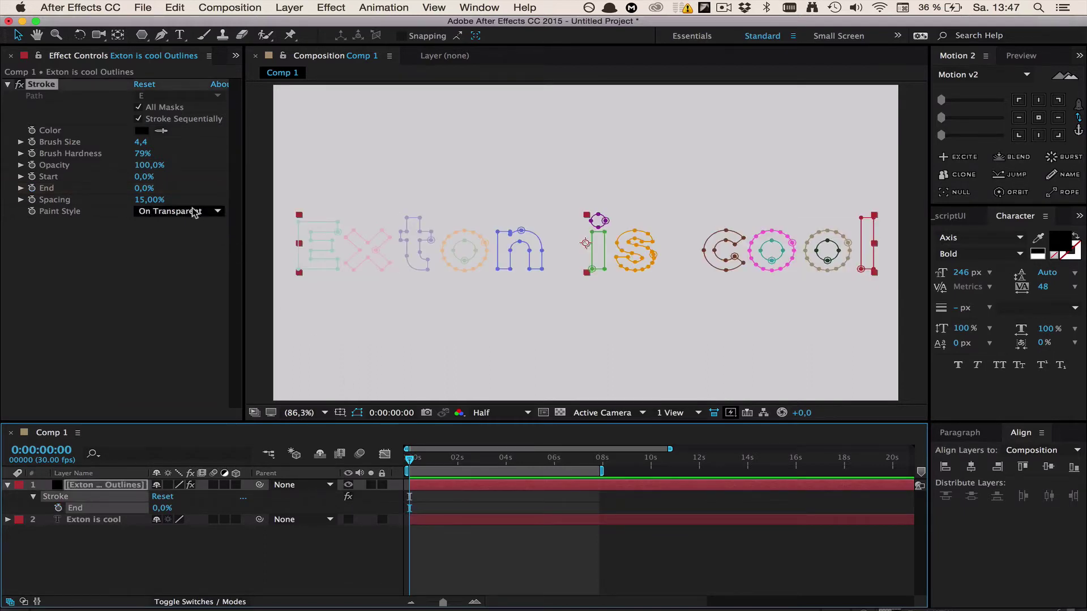
{"action": "left_click", "coordinate": [163, 184]}
{"action": "left_click_drag", "start_coordinate": [163, 184], "coordinate": [335, 175]}
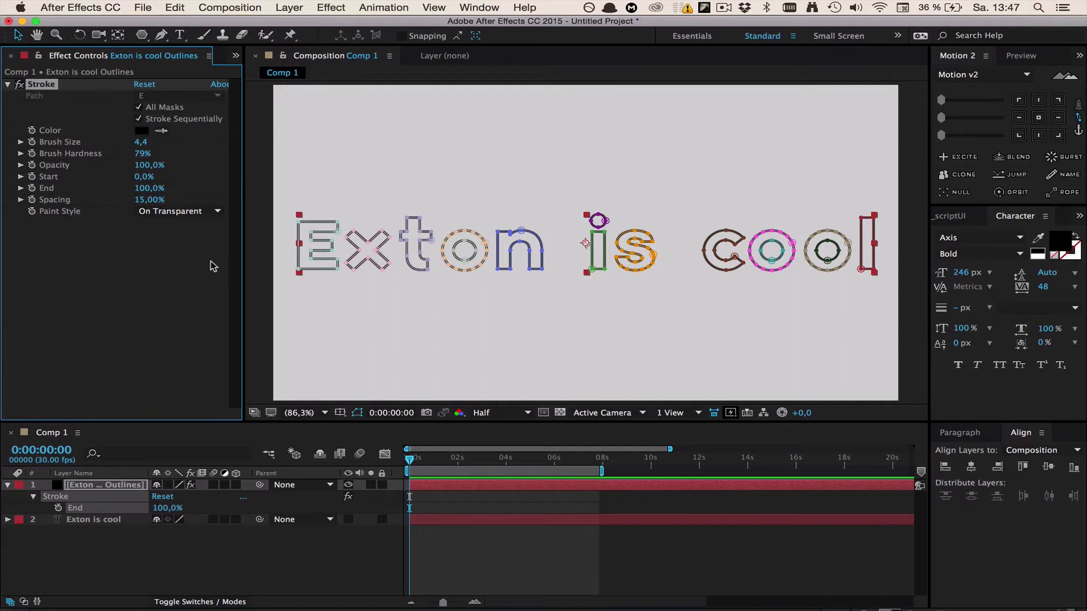
Set the Stroke Paint Style to Reveal Original Image.
{"action": "left_click", "coordinate": [176, 211]}
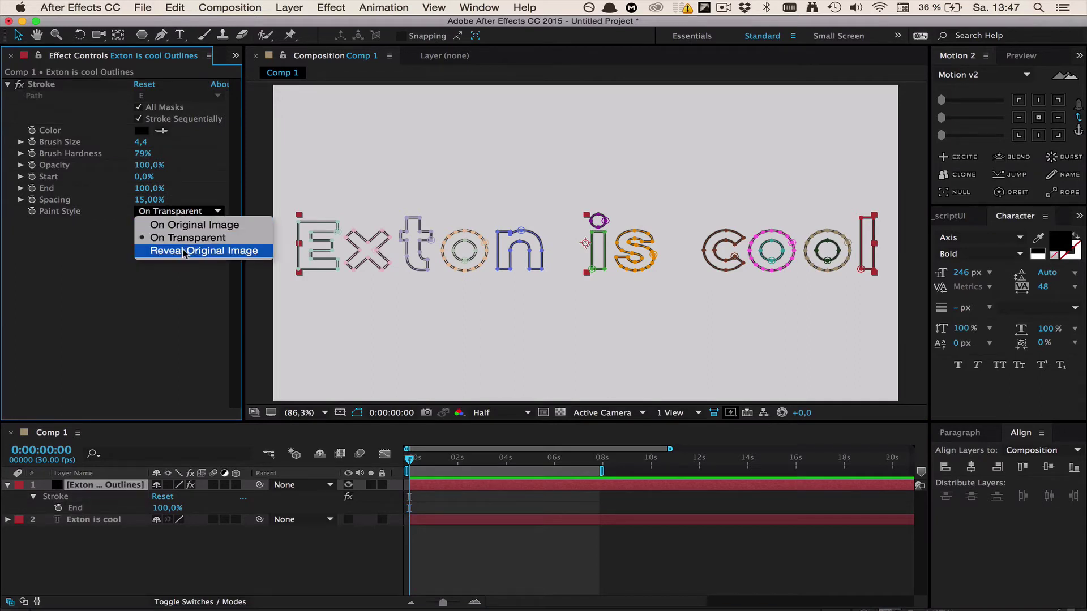
{"action": "left_click", "coordinate": [191, 251]}
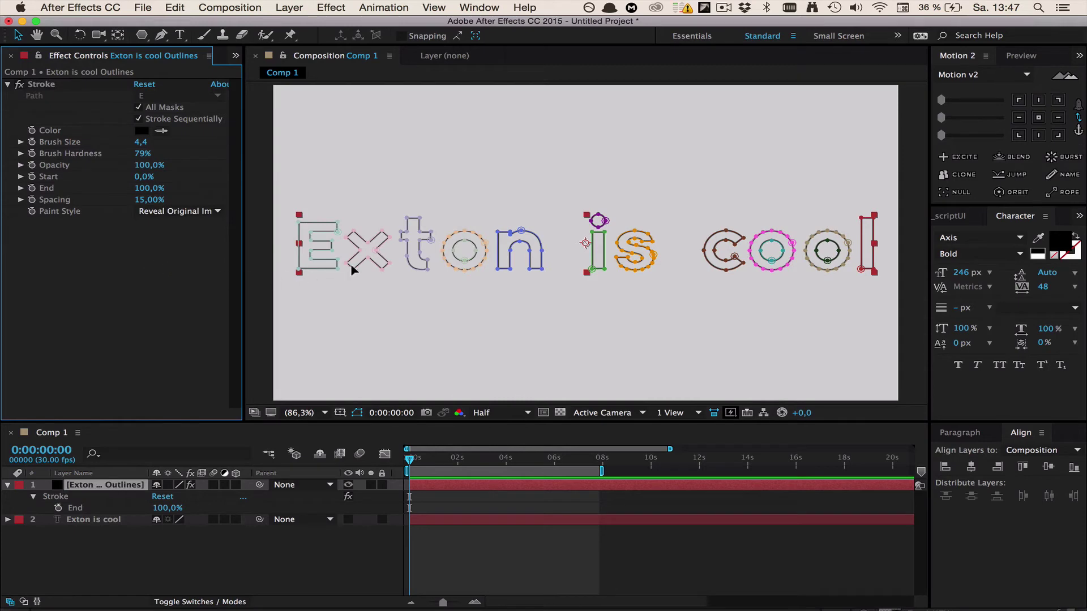
{"action": "scroll", "coordinate": [541, 250], "scroll_direction": "up", "scroll_amount": 5}
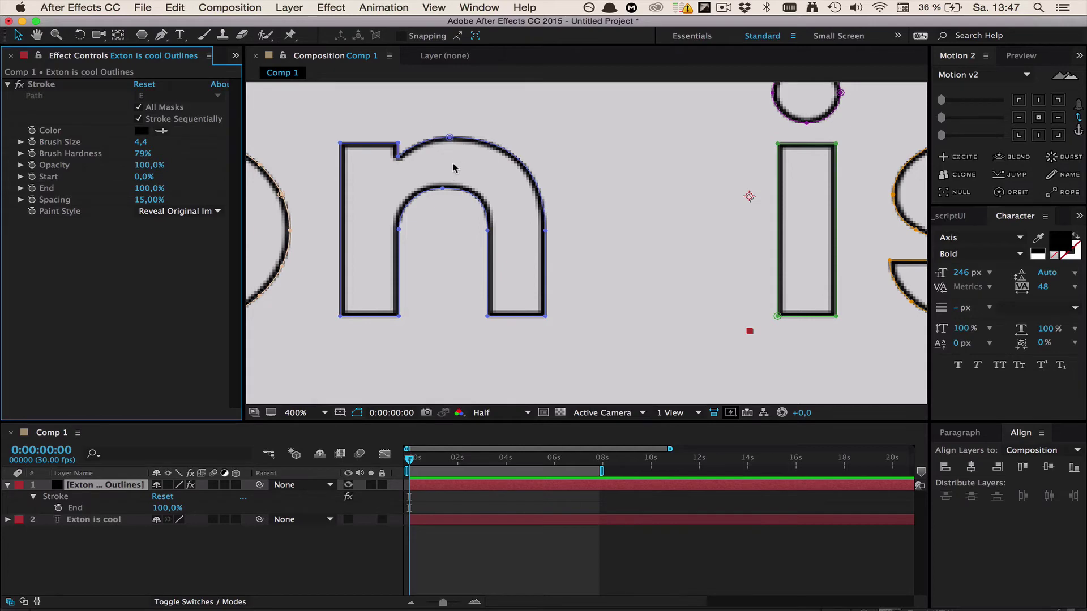
{"action": "left_click", "coordinate": [189, 211]}
{"action": "left_click", "coordinate": [184, 238]}
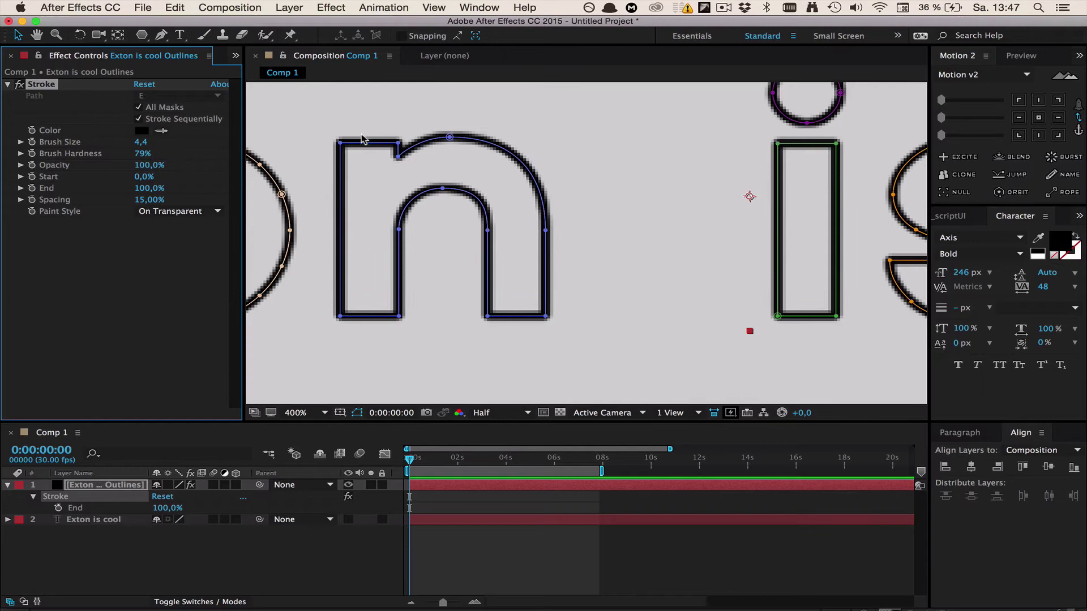
{"action": "left_click", "coordinate": [218, 211]}
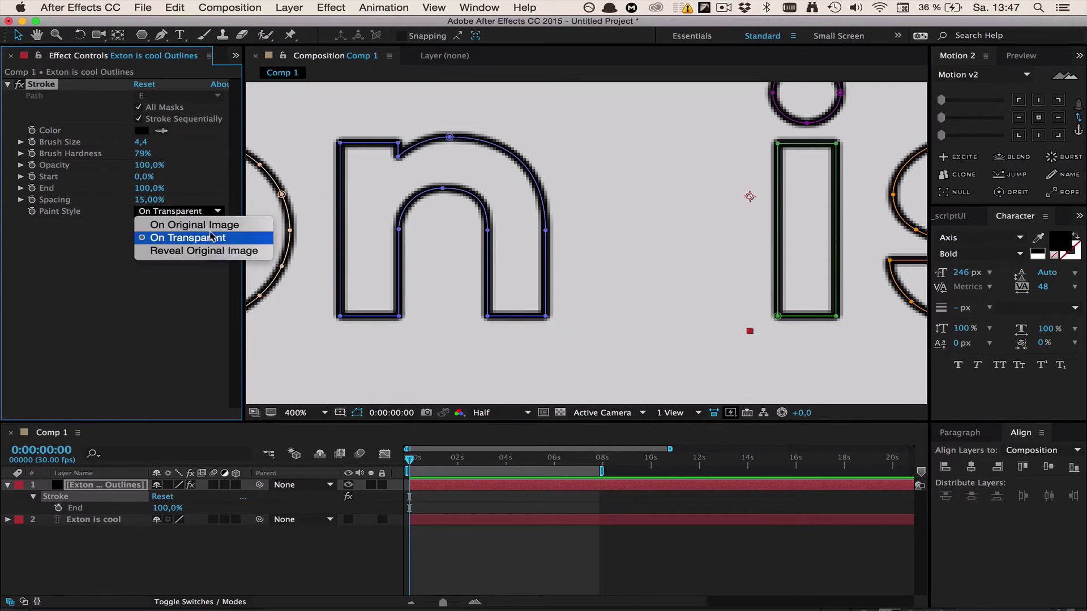
{"action": "left_click", "coordinate": [176, 254]}
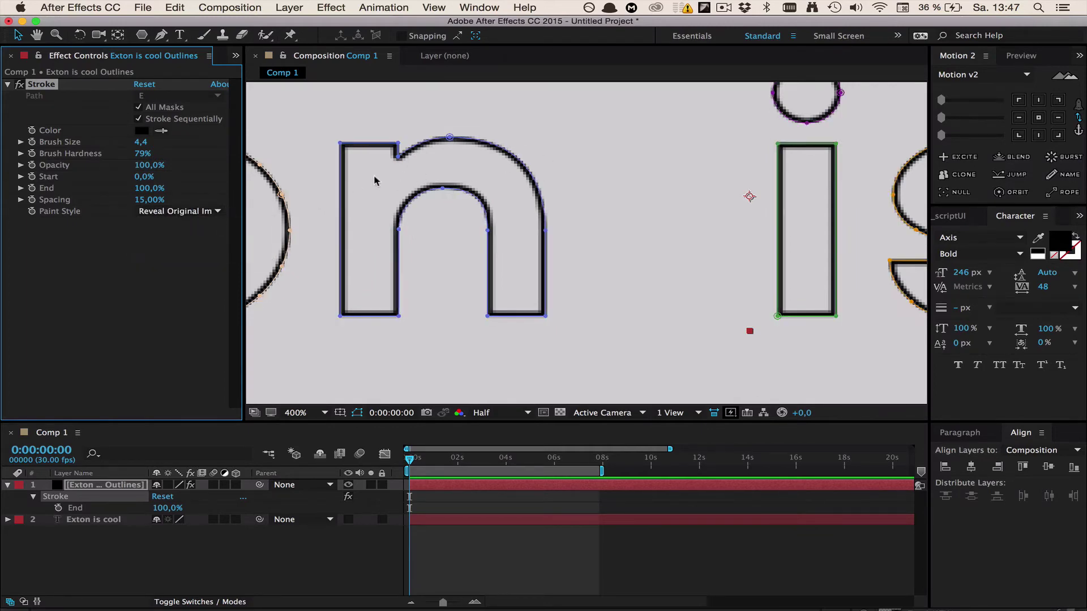
Increase the brush size to 37.3 so the strokes fill the letters.
{"action": "left_click_drag", "start_coordinate": [137, 139], "coordinate": [254, 147]}
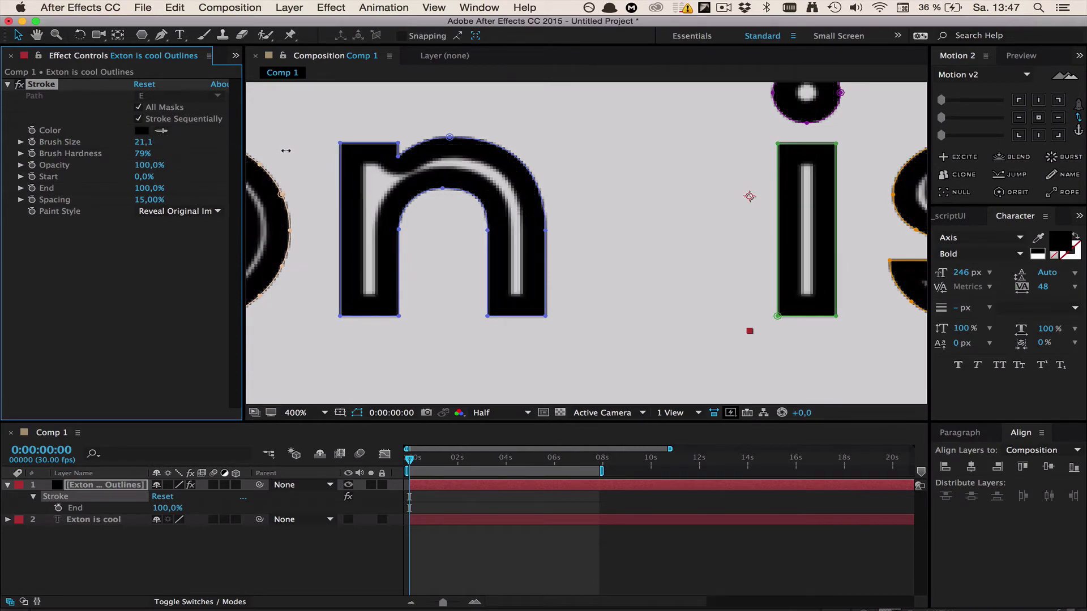
{"action": "left_click_drag", "start_coordinate": [286, 151], "coordinate": [383, 155]}
{"action": "scroll", "coordinate": [493, 189], "scroll_direction": "down", "scroll_amount": 2}
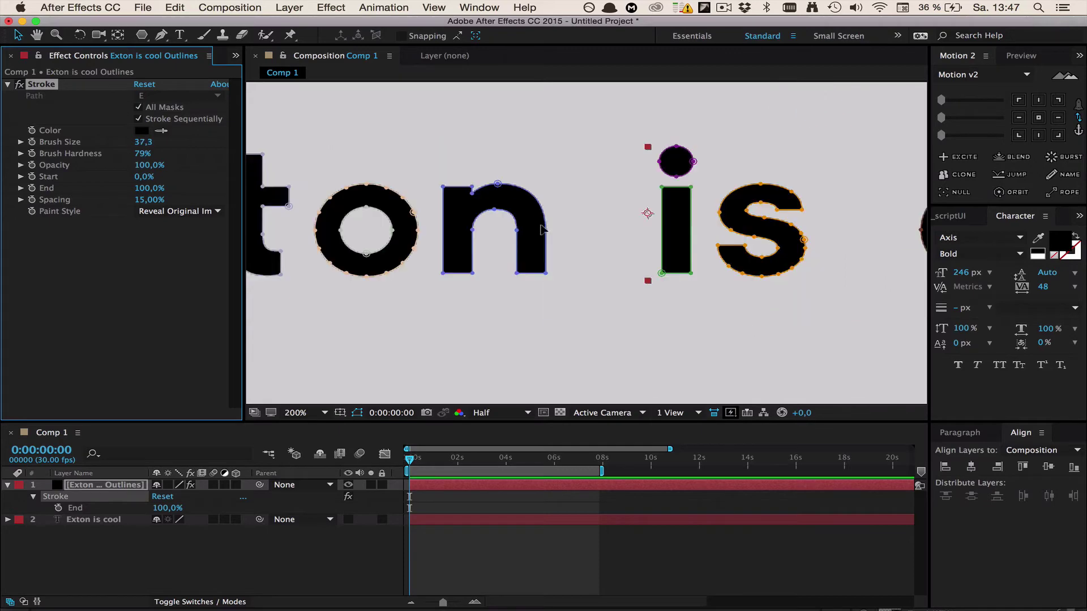
{"action": "scroll", "coordinate": [526, 221], "scroll_direction": "down", "scroll_amount": 4}
{"action": "scroll", "coordinate": [542, 229], "scroll_direction": "up", "scroll_amount": 2}
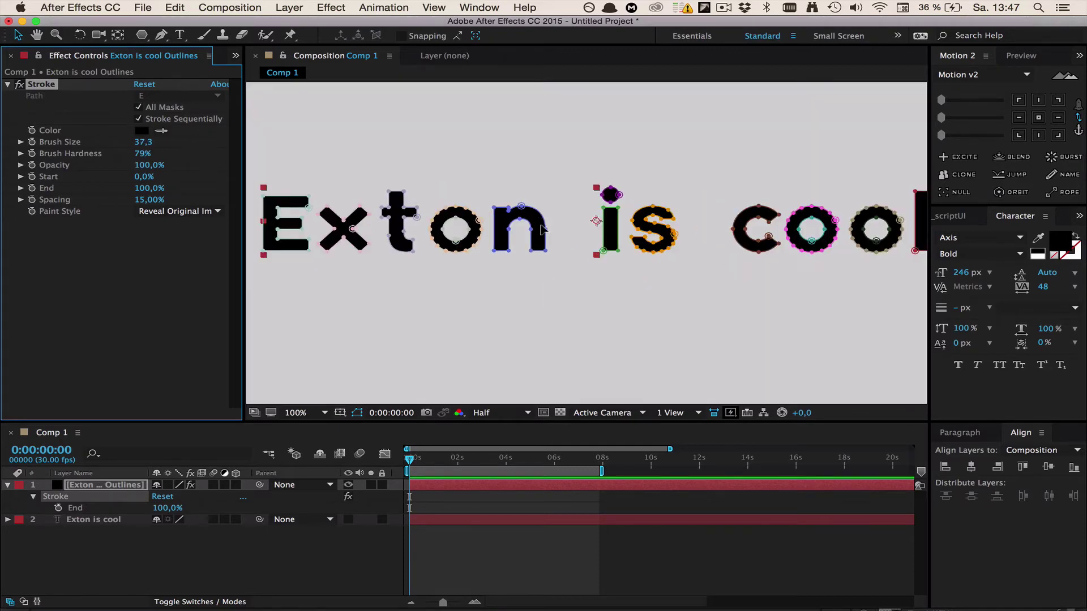
{"action": "left_click", "coordinate": [494, 541]}
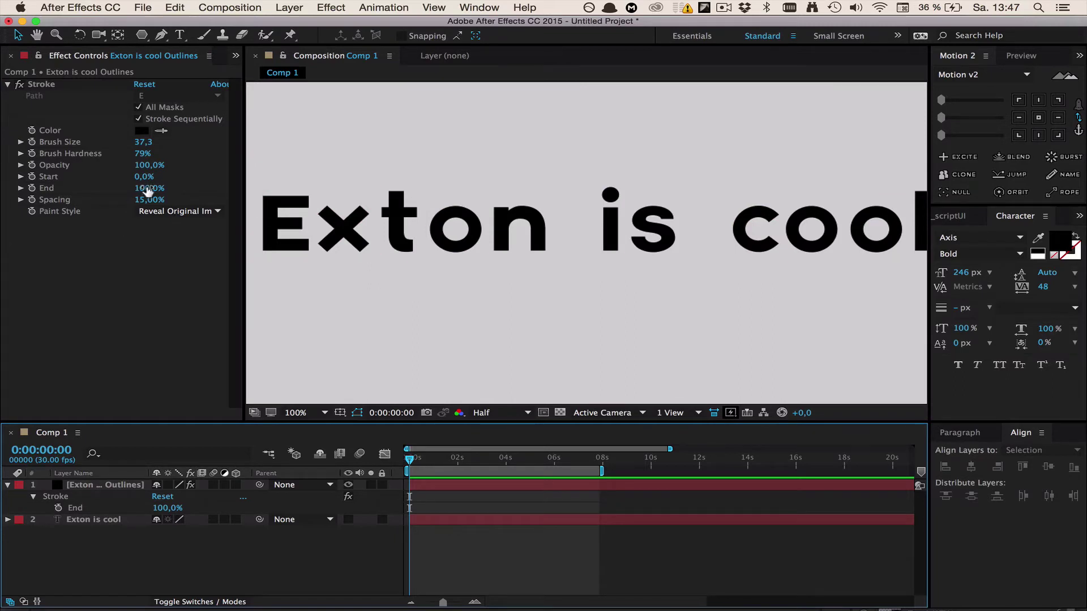
Keyframe the Stroke End from 0% at 0s to 100% at 5:26.
{"action": "left_click_drag", "start_coordinate": [147, 192], "coordinate": [67, 188]}
{"action": "left_click", "coordinate": [32, 188]}
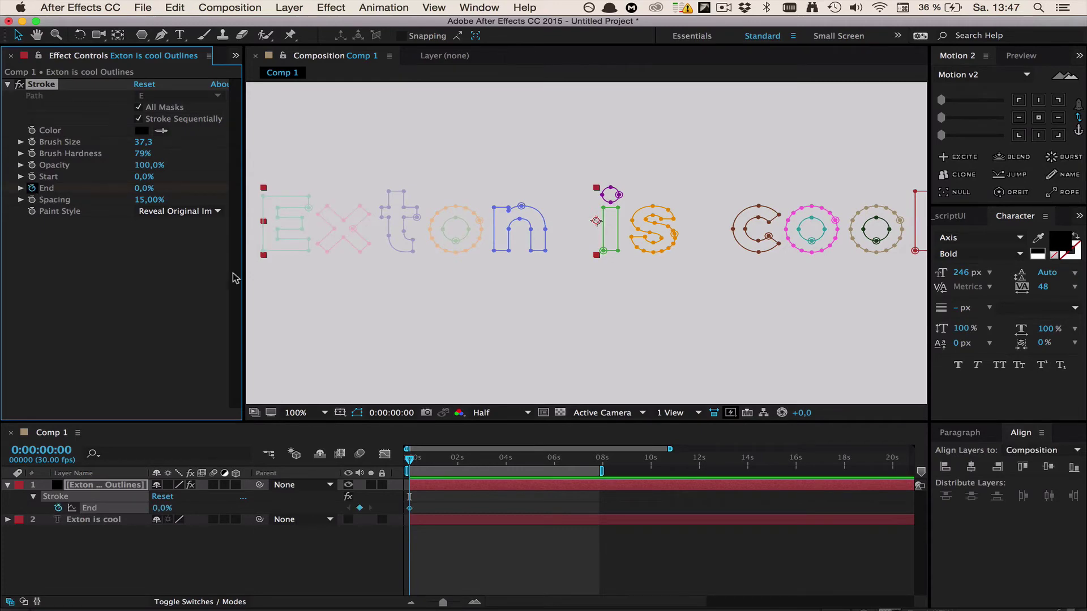
{"action": "left_click", "coordinate": [549, 459]}
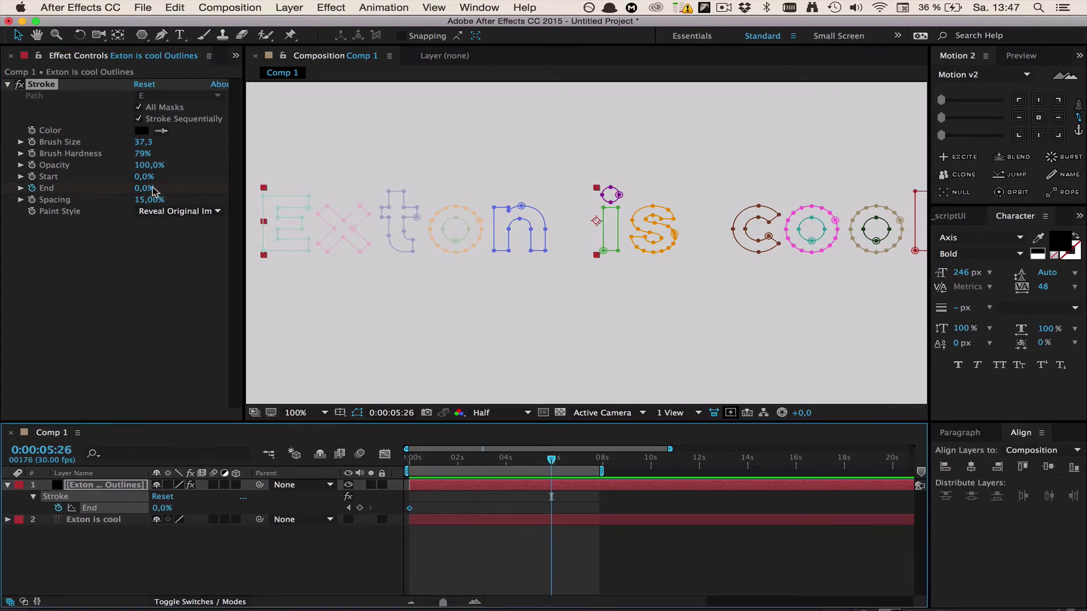
{"action": "left_click_drag", "start_coordinate": [142, 188], "coordinate": [342, 192]}
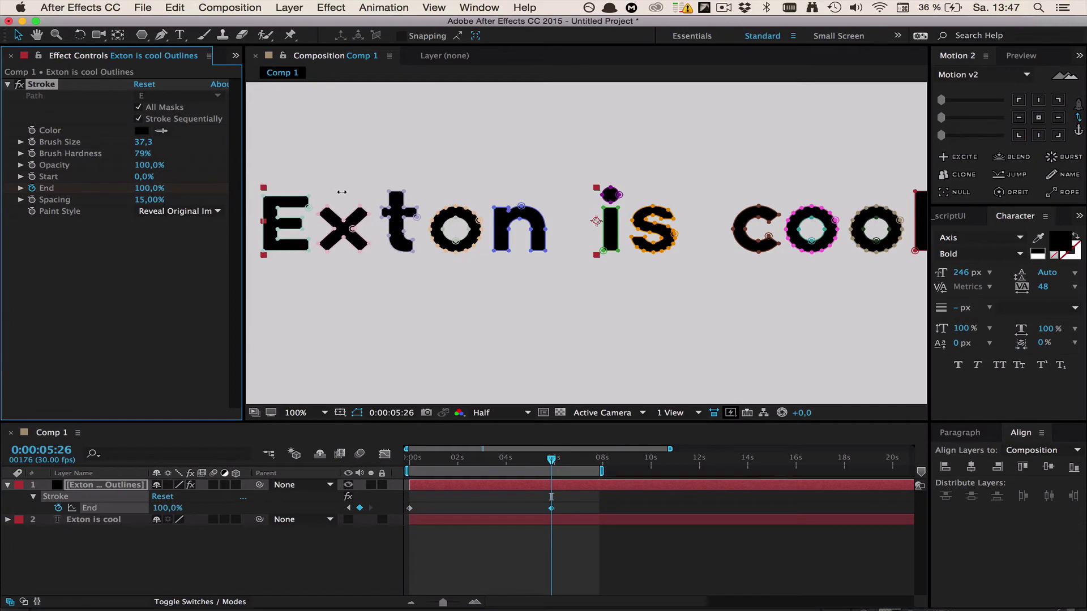
Fit the composition in the viewer and preview the draw-on from the start.
{"action": "left_click", "coordinate": [546, 587]}
{"action": "left_click", "coordinate": [311, 413]}
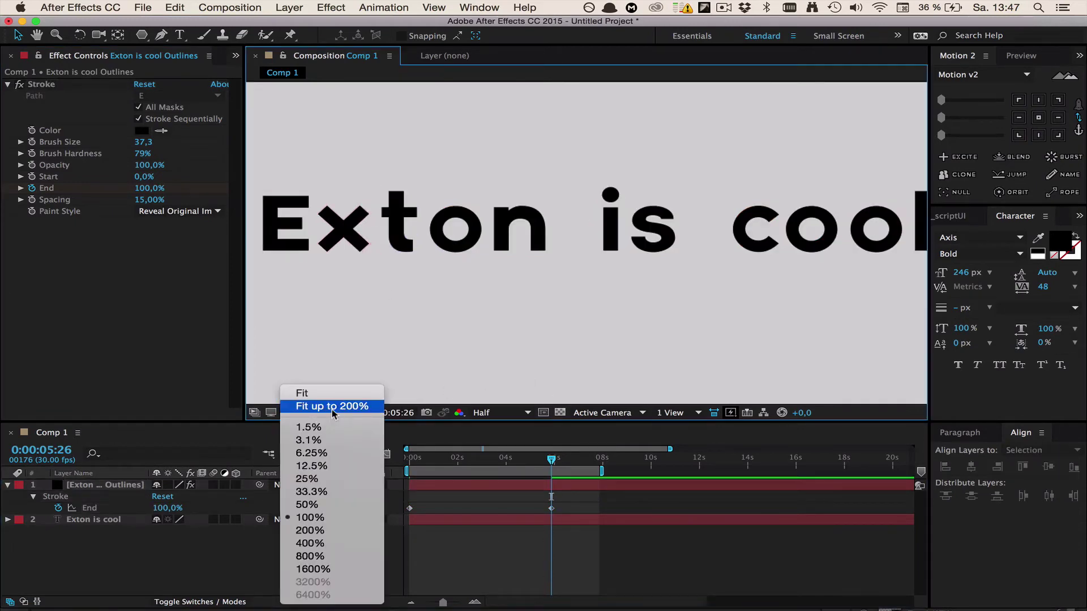
{"action": "left_click", "coordinate": [332, 407]}
{"action": "key", "text": "Home"}
{"action": "left_click", "coordinate": [488, 490]}
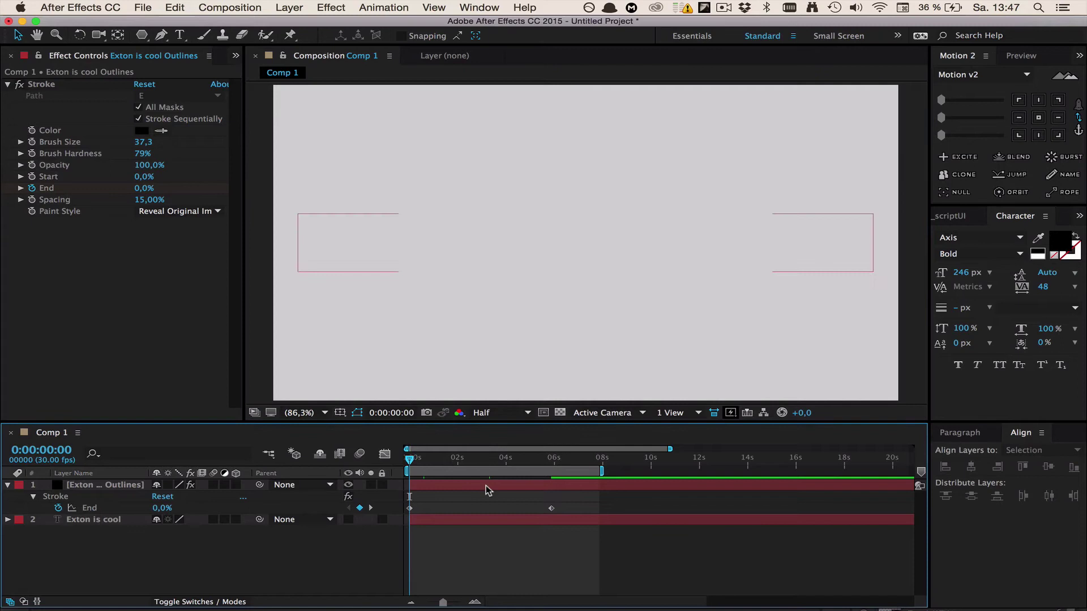
{"action": "left_click", "coordinate": [503, 501]}
{"action": "key", "text": "space"}
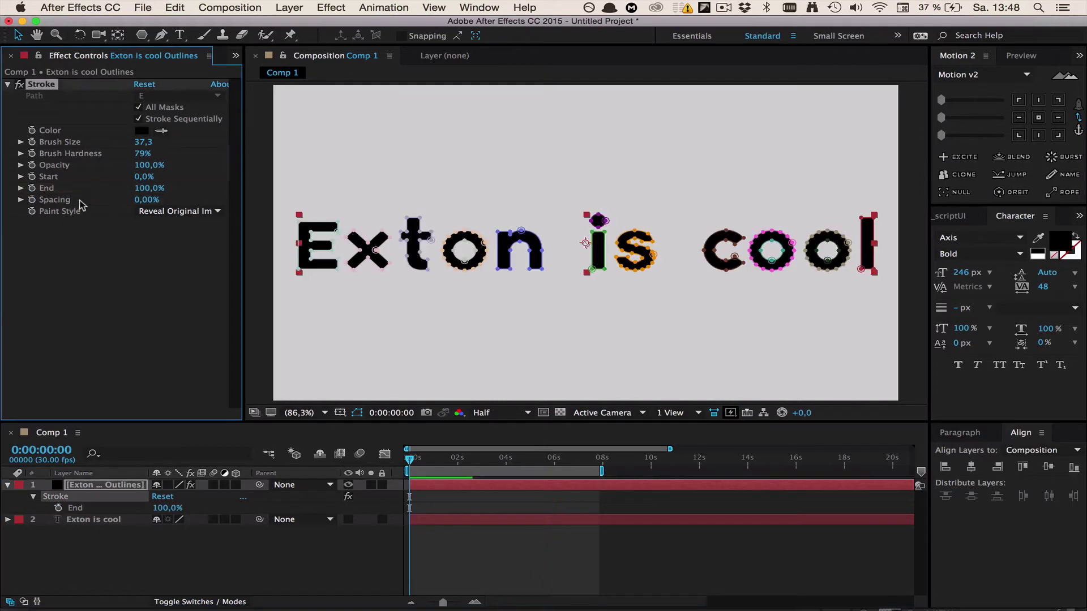
Toggle sequential stroking and try shorter End values on the letter strokes.
{"action": "left_click", "coordinate": [138, 120]}
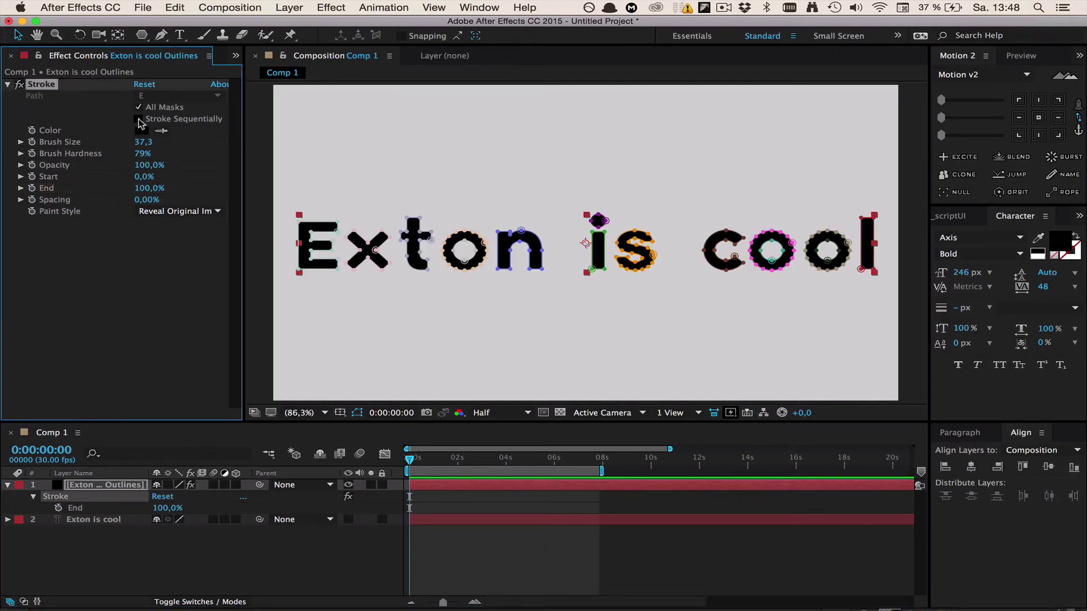
{"action": "left_click_drag", "start_coordinate": [140, 188], "coordinate": [66, 192]}
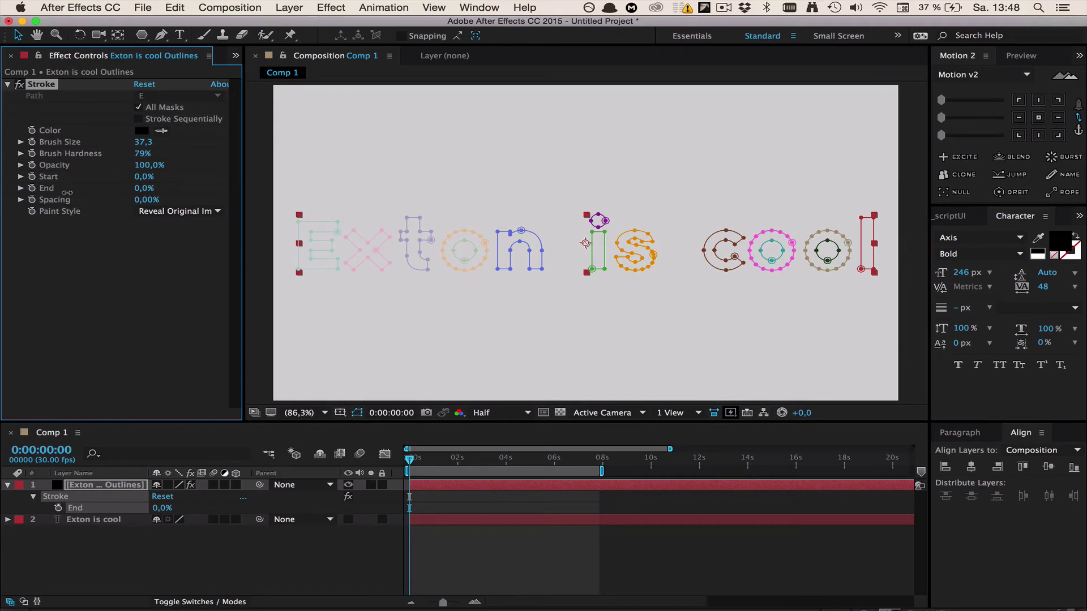
{"action": "left_click_drag", "start_coordinate": [67, 192], "coordinate": [126, 193]}
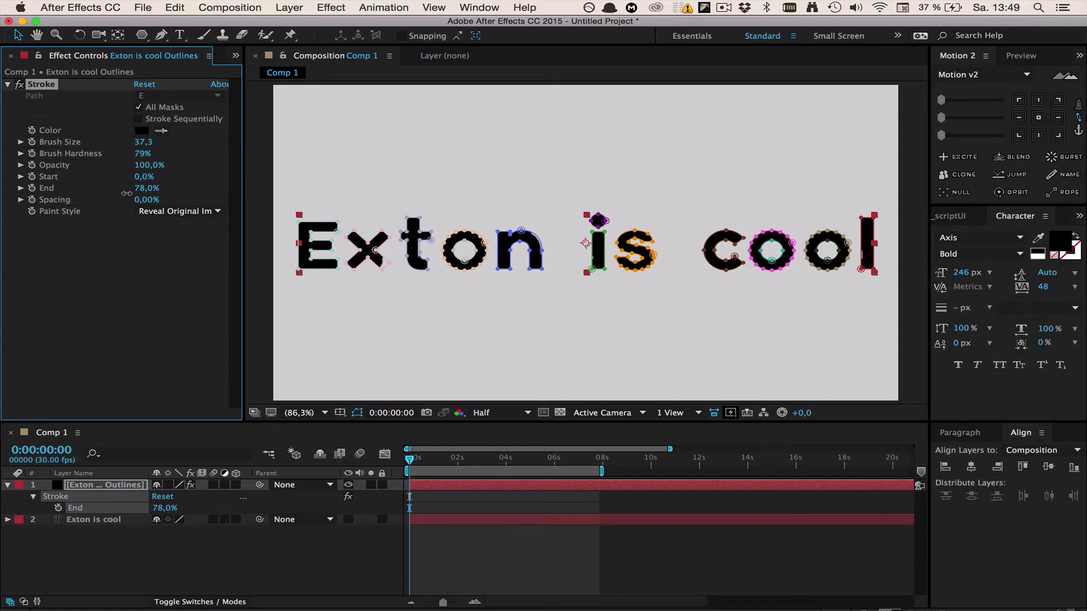
{"action": "mouse_move", "coordinate": [135, 194]}
{"action": "left_mouse_down"}
{"action": "mouse_move", "coordinate": [150, 193]}
{"action": "mouse_move", "coordinate": [5, 201]}
{"action": "mouse_move", "coordinate": [34, 193]}
{"action": "left_mouse_up"}
Animate End from 0% at the start to 100% at 5 seconds and preview it.
{"action": "left_click", "coordinate": [32, 188]}
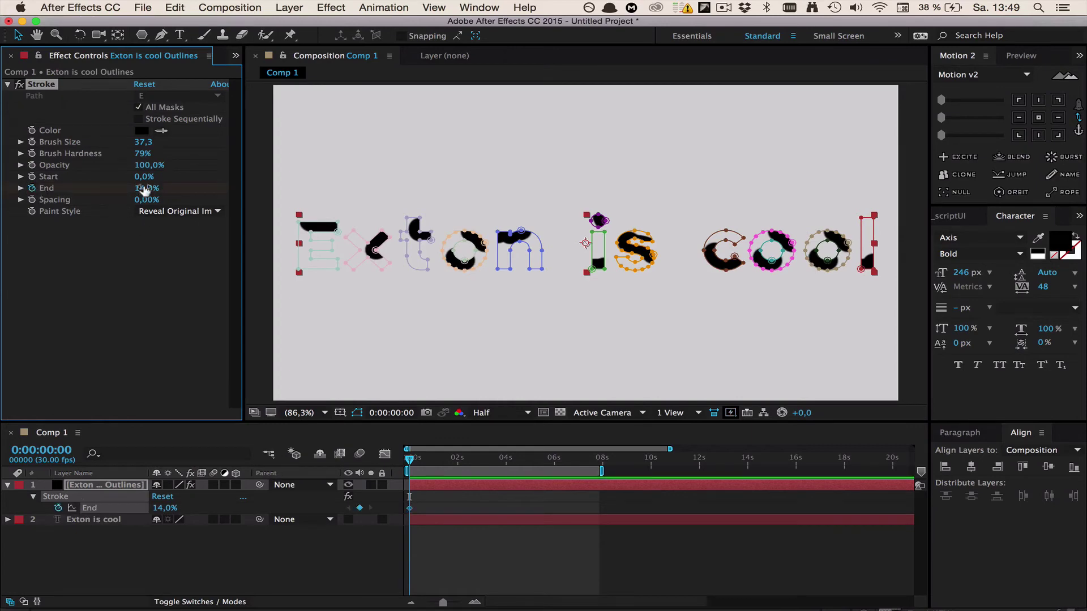
{"action": "left_click_drag", "start_coordinate": [145, 191], "coordinate": [142, 191]}
{"action": "left_click", "coordinate": [532, 468]}
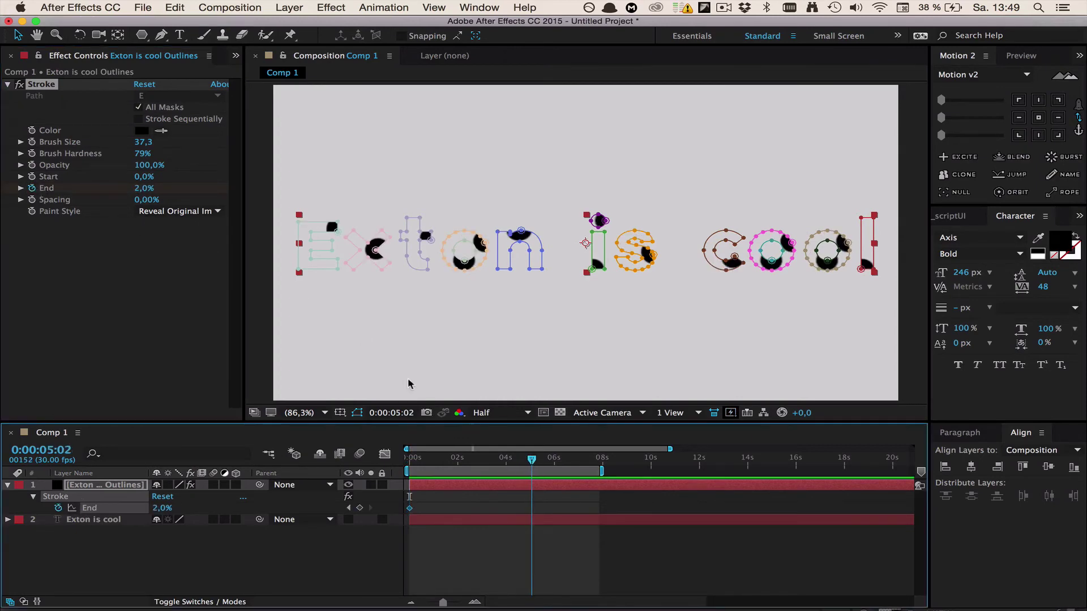
{"action": "left_click_drag", "start_coordinate": [146, 188], "coordinate": [384, 196]}
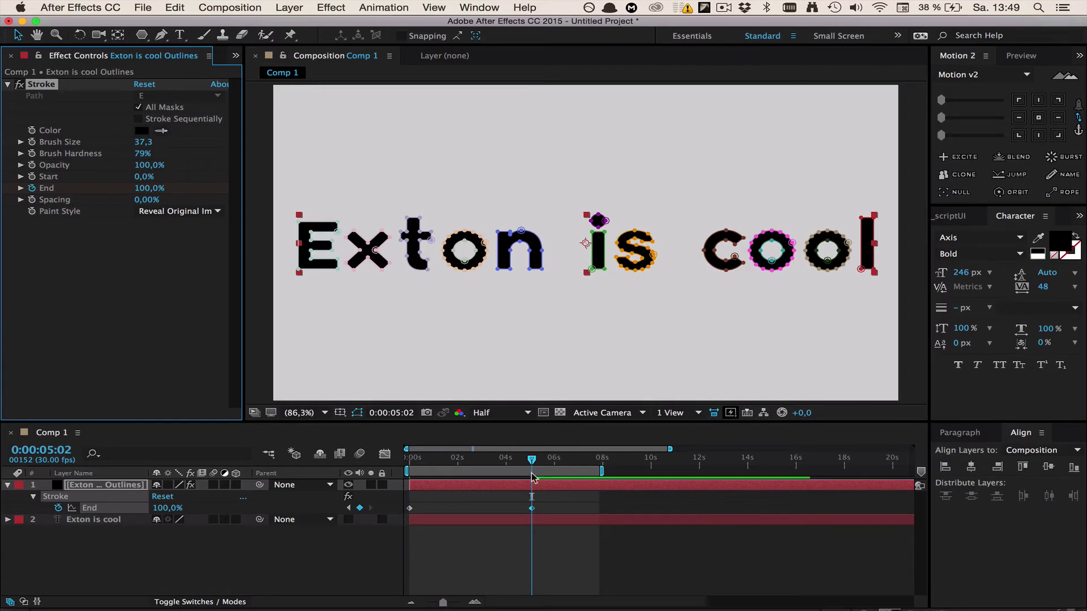
{"action": "left_click_drag", "start_coordinate": [419, 456], "coordinate": [396, 460]}
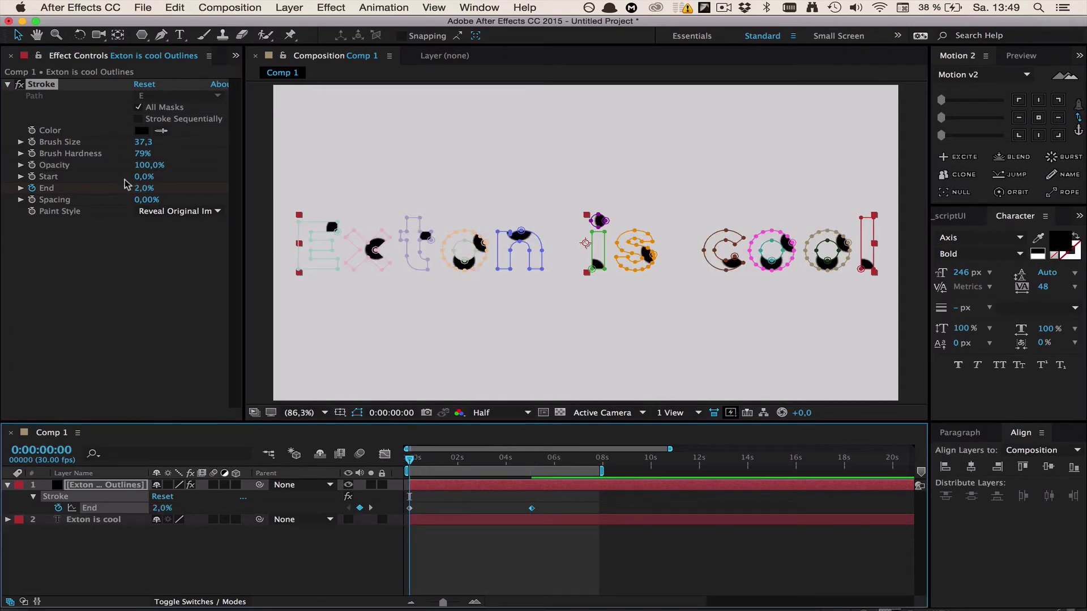
{"action": "left_click_drag", "start_coordinate": [145, 188], "coordinate": [137, 188]}
{"action": "left_click", "coordinate": [462, 502]}
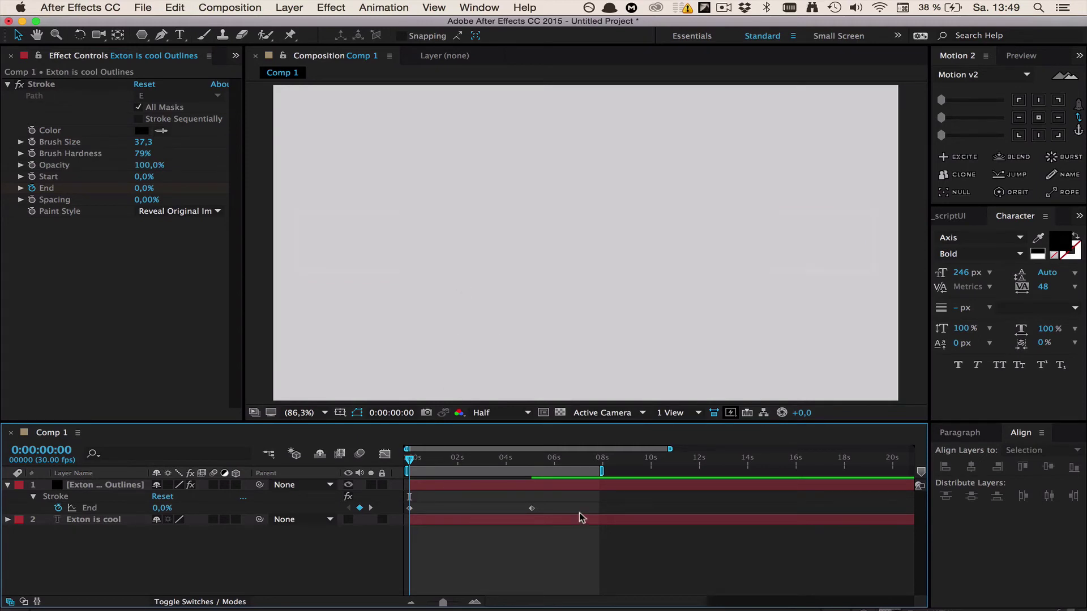
{"action": "key", "text": "space"}
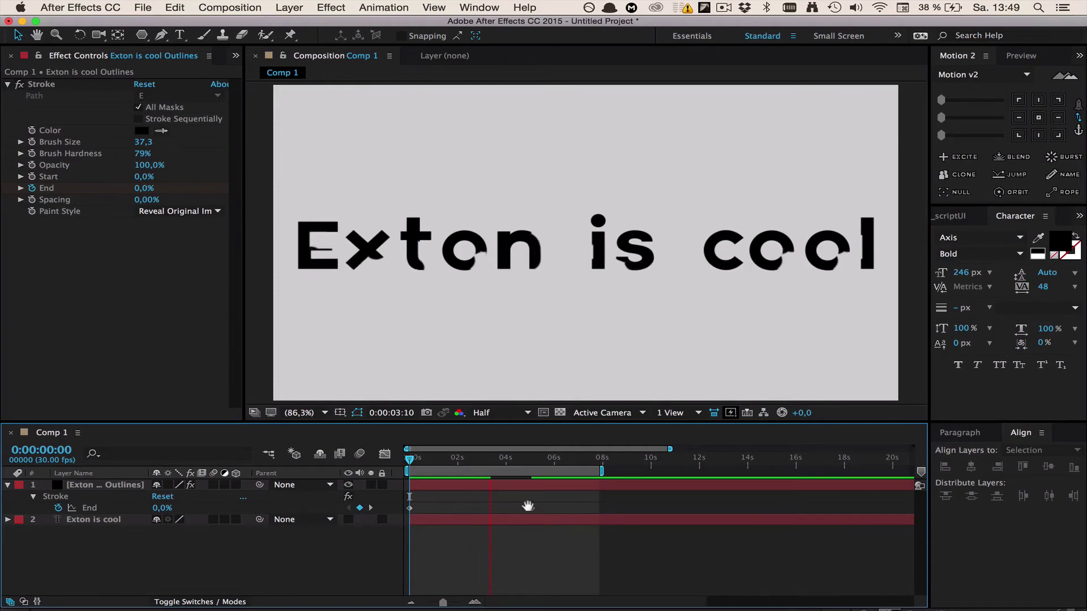
Move the 100% keyframe to about one second, preview again, then delete both End keyframes.
{"action": "left_click_drag", "start_coordinate": [527, 508], "coordinate": [475, 508]}
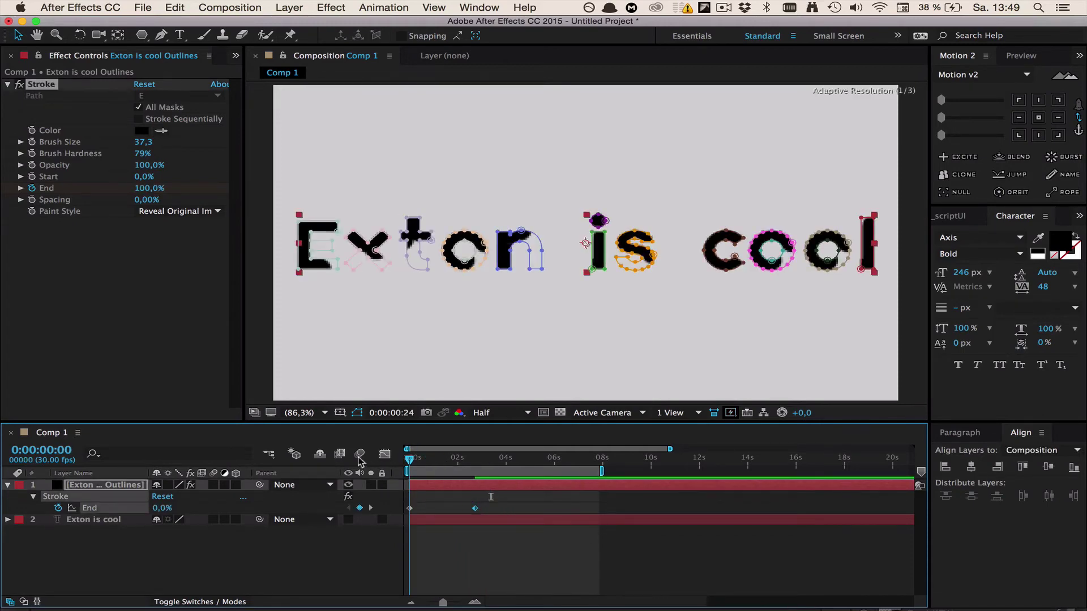
{"action": "left_click", "coordinate": [494, 334]}
{"action": "key", "text": "space"}
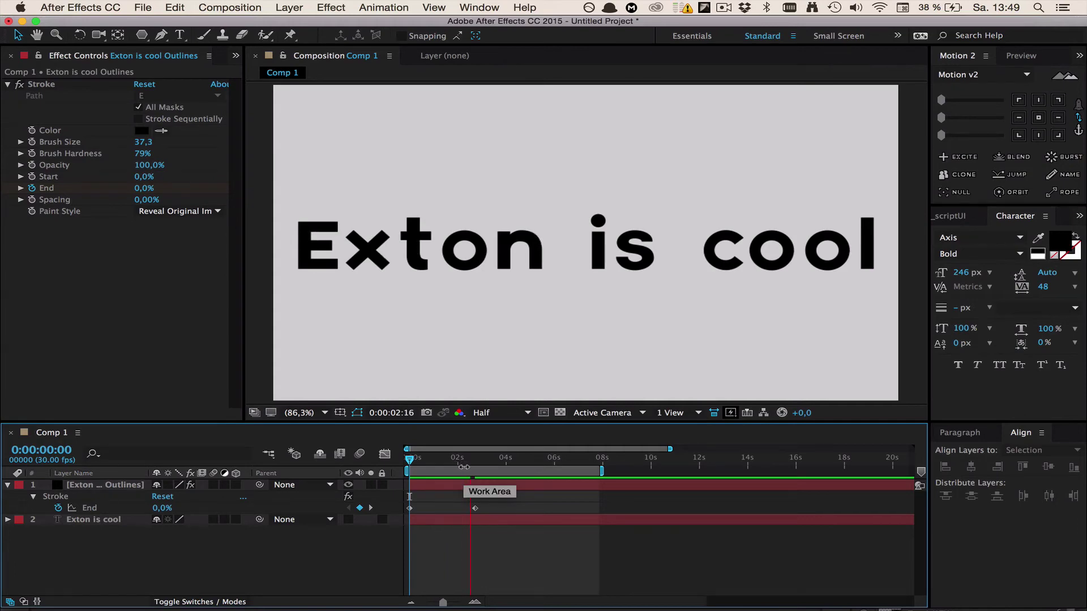
{"action": "key", "text": "space"}
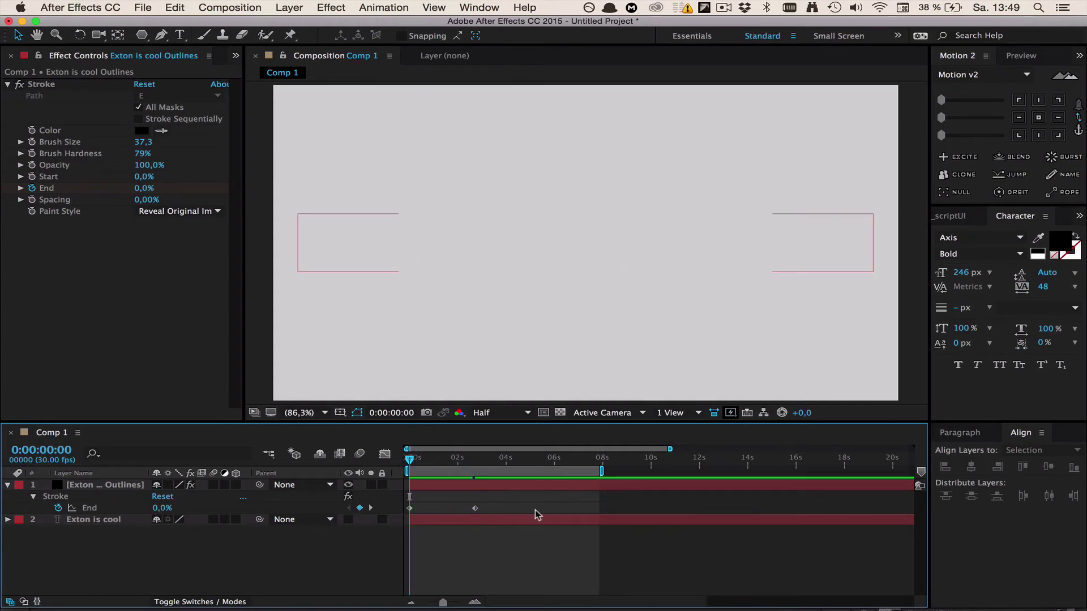
{"action": "left_click_drag", "start_coordinate": [488, 497], "coordinate": [404, 515]}
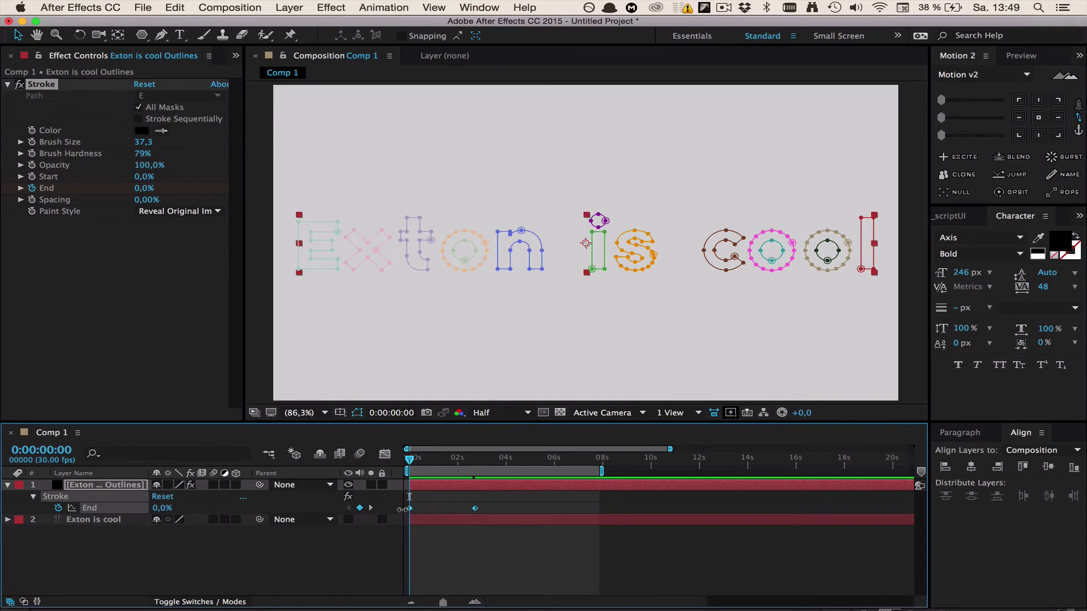
{"action": "key", "text": "Delete"}
Set End to 100% and limit the Stroke to the single E mask.
{"action": "left_click_drag", "start_coordinate": [143, 188], "coordinate": [309, 181]}
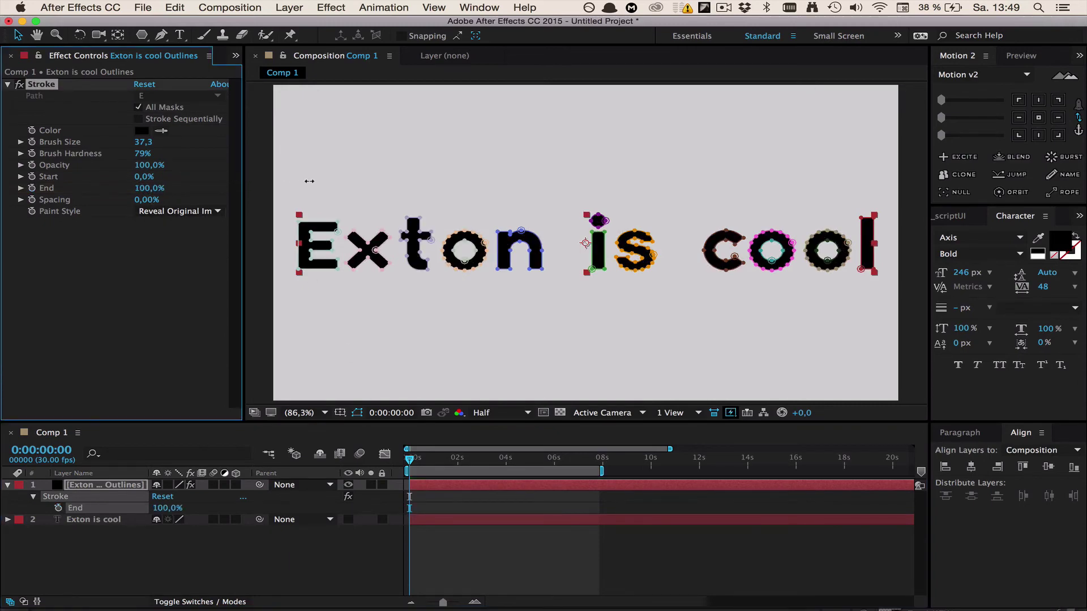
{"action": "left_click", "coordinate": [139, 120]}
{"action": "left_click", "coordinate": [139, 107]}
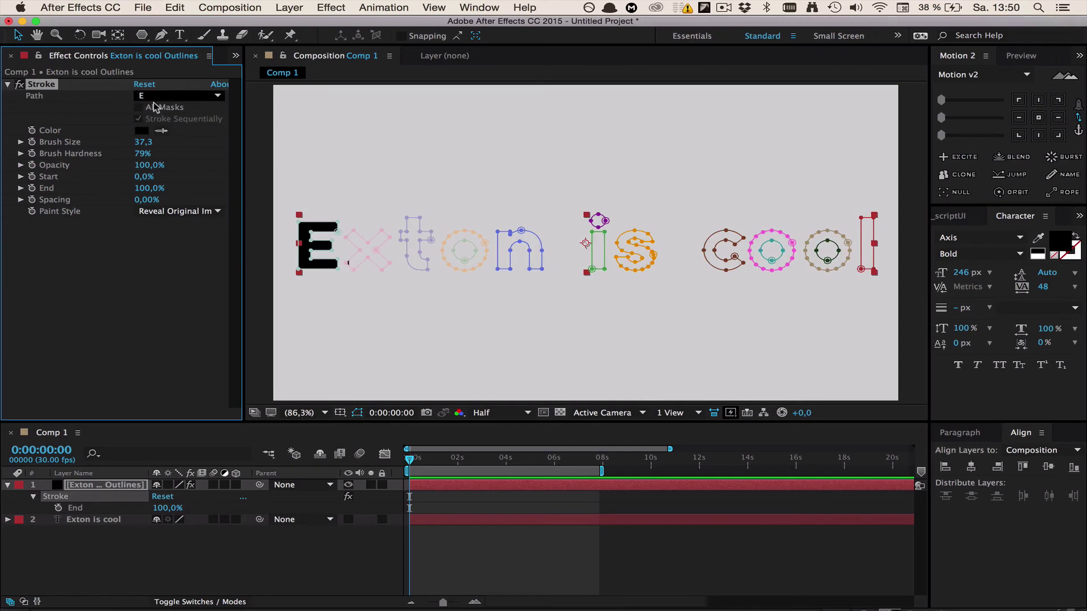
{"action": "left_click", "coordinate": [138, 107]}
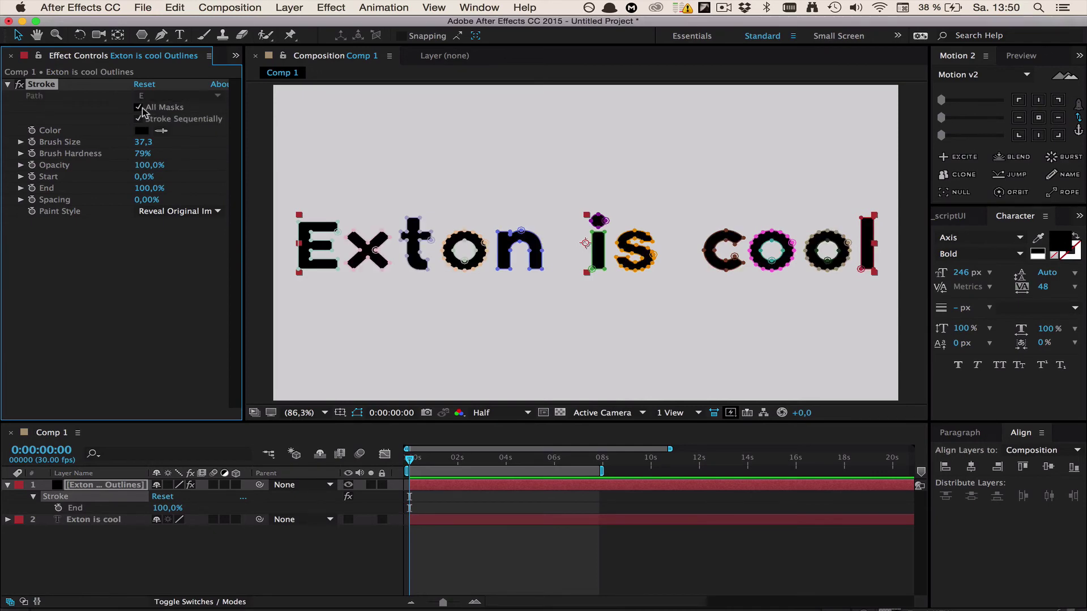
{"action": "left_click", "coordinate": [138, 108]}
{"action": "left_click", "coordinate": [151, 97]}
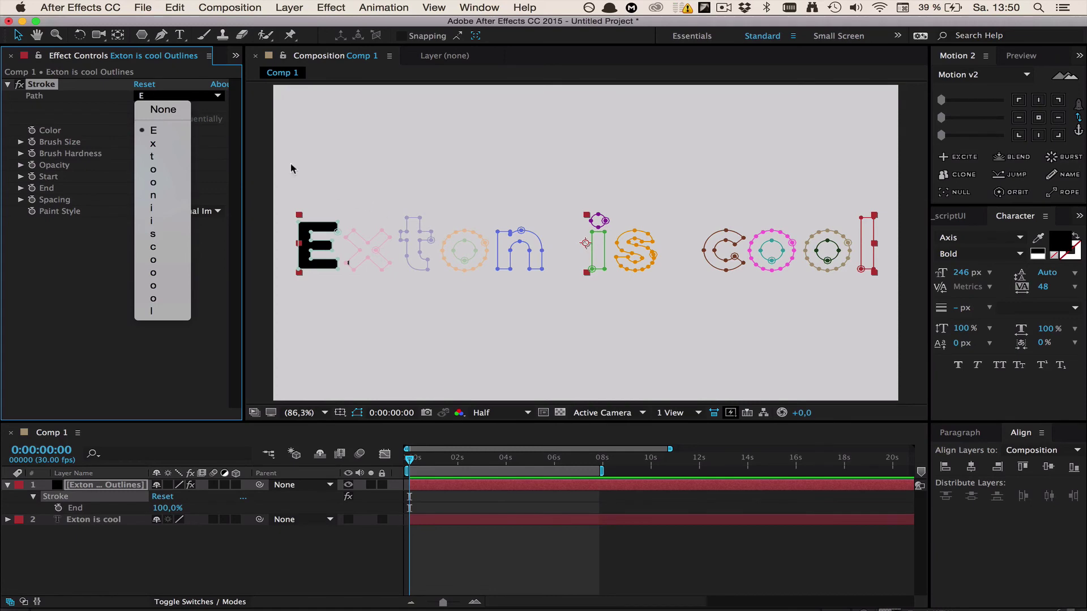
{"action": "left_click", "coordinate": [141, 130]}
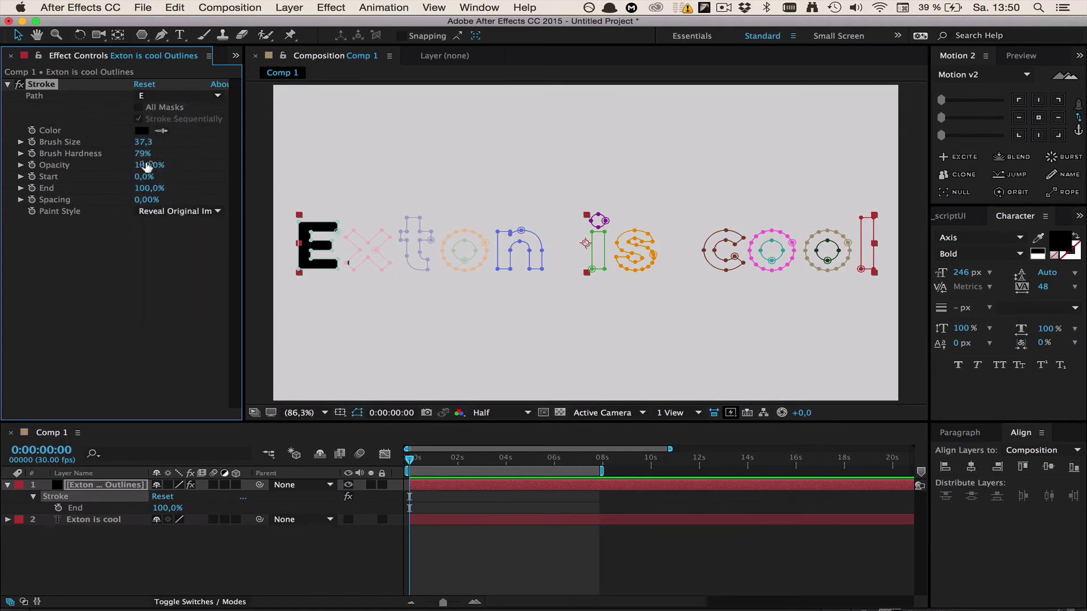
Test the E stroke's opacity and set its Paint Style to On Transparent.
{"action": "mouse_move", "coordinate": [143, 165]}
{"action": "left_mouse_down"}
{"action": "mouse_move", "coordinate": [119, 164]}
{"action": "mouse_move", "coordinate": [195, 163]}
{"action": "mouse_move", "coordinate": [133, 140]}
{"action": "mouse_move", "coordinate": [66, 141]}
{"action": "left_mouse_up"}
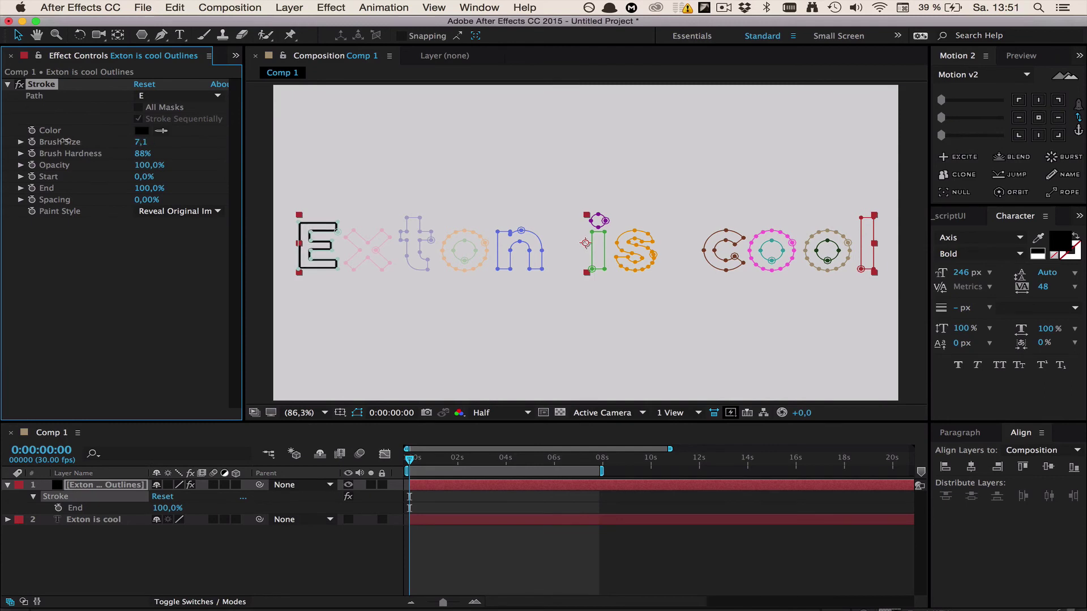
{"action": "left_click", "coordinate": [157, 211]}
{"action": "left_click", "coordinate": [163, 239]}
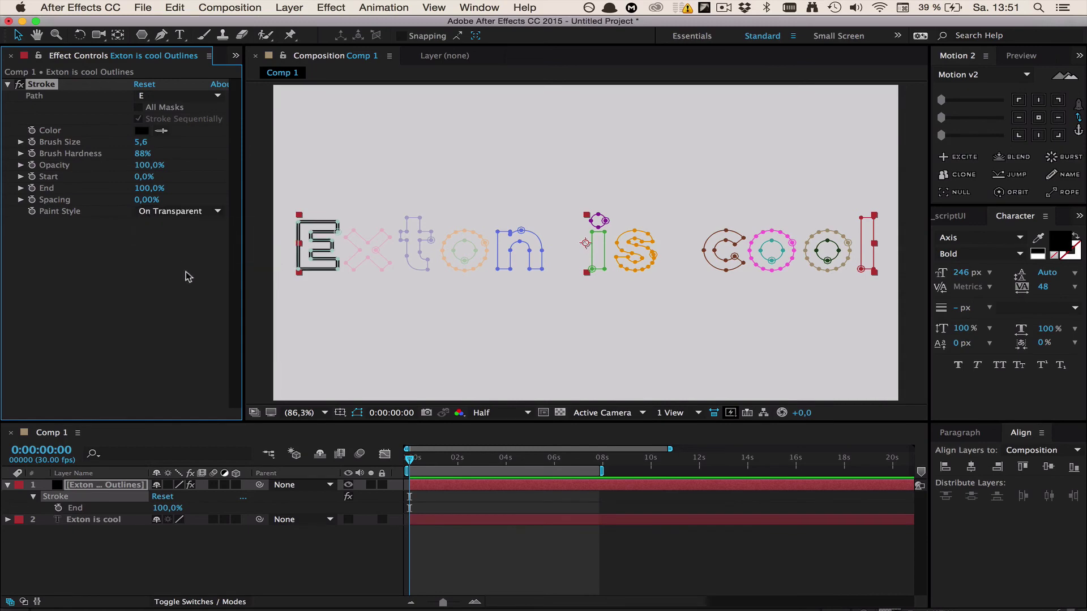
{"action": "left_click", "coordinate": [468, 499]}
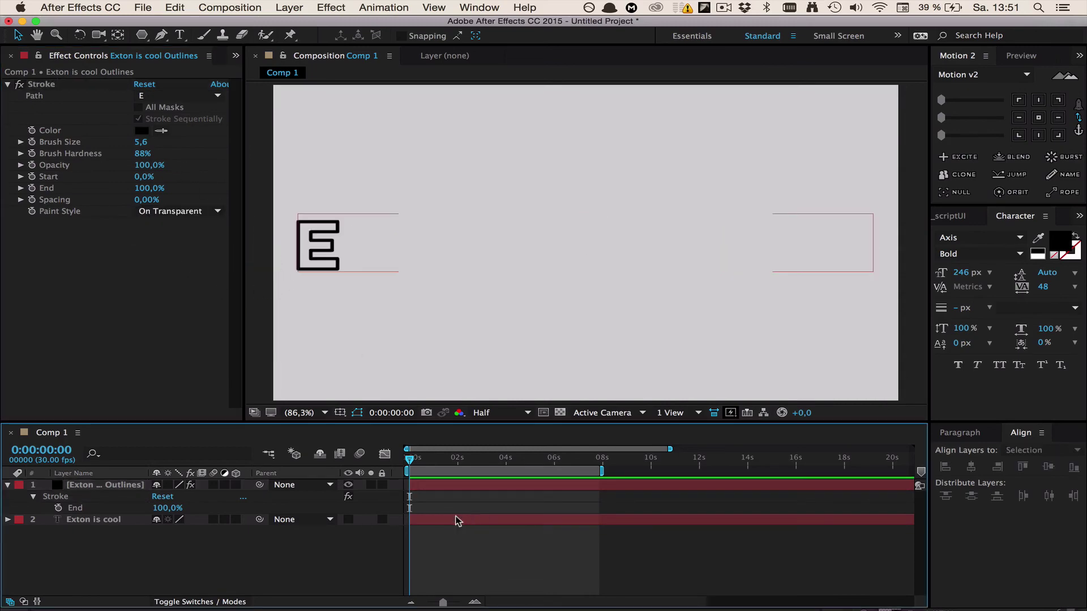
{"action": "left_click", "coordinate": [436, 484]}
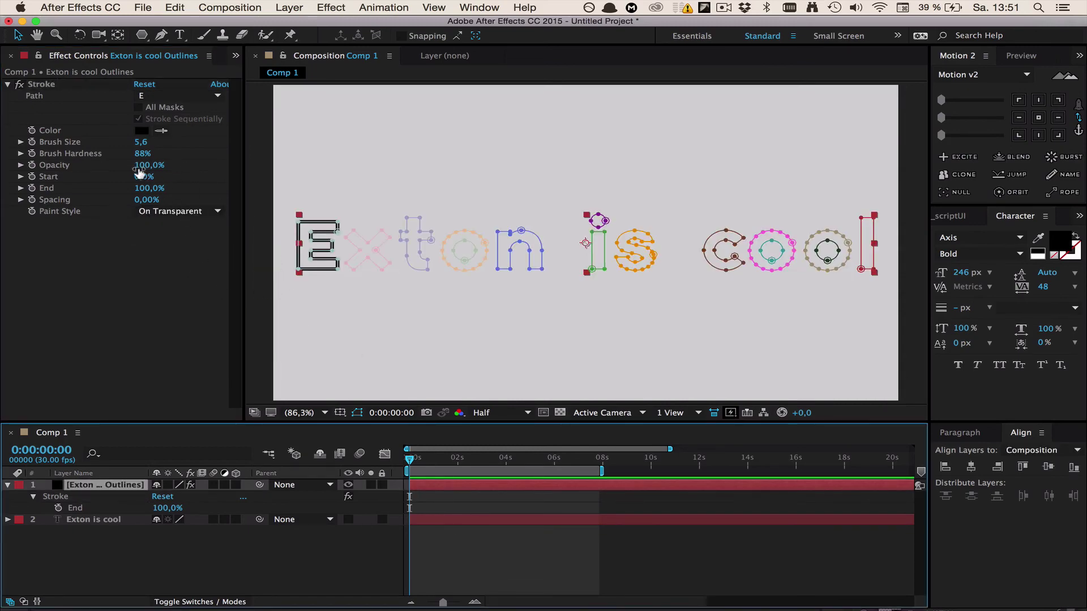
Increase the Stroke Spacing and zoom the viewer to 200% on the E.
{"action": "left_click_drag", "start_coordinate": [141, 199], "coordinate": [181, 201]}
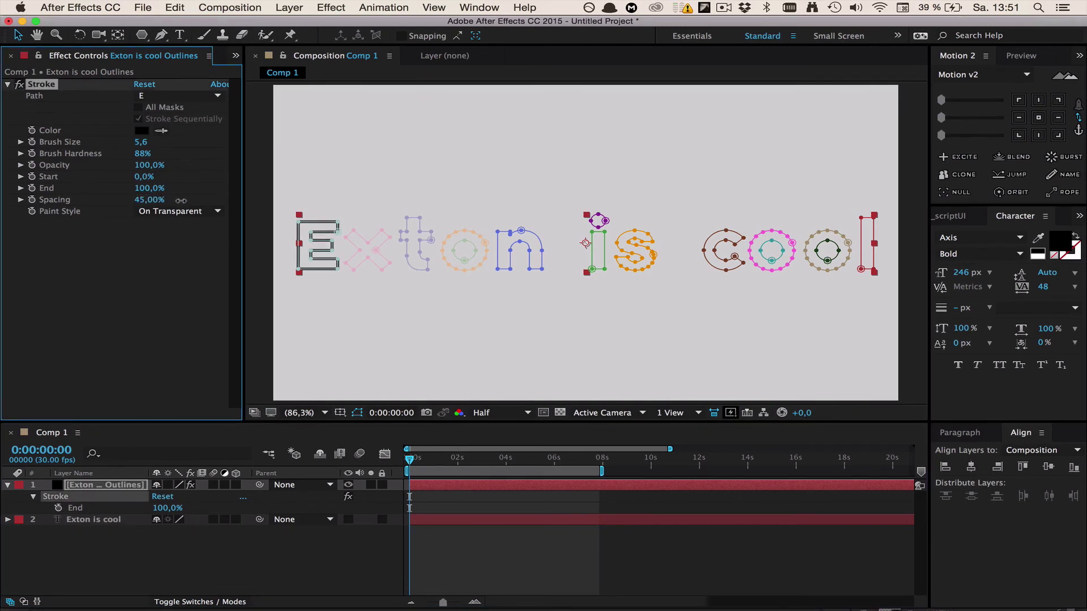
{"action": "key", "text": "slash"}
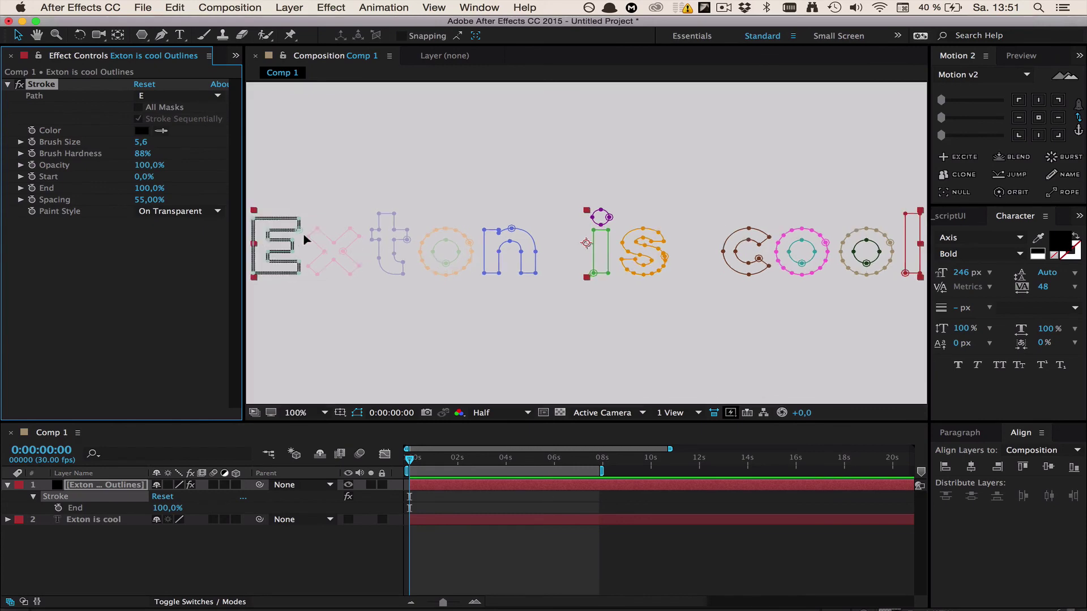
{"action": "key", "text": "comma"}
{"action": "key", "text": "comma"}
{"action": "key", "text": "period"}
{"action": "key", "text": "period"}
{"action": "key", "text": "period"}
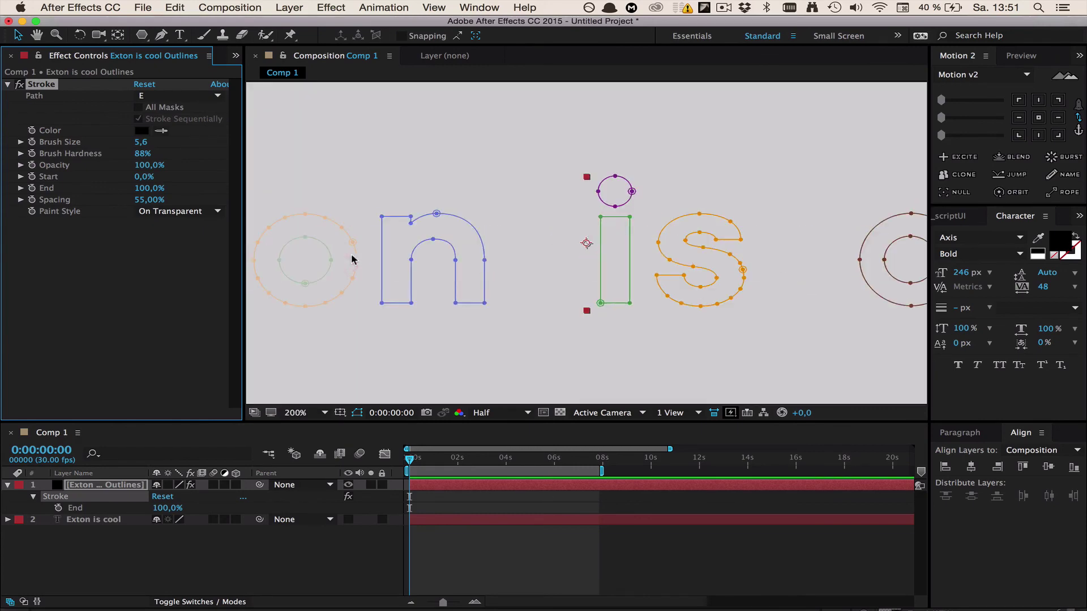
{"action": "key", "text": "h"}
{"action": "left_click_drag", "start_coordinate": [385, 269], "coordinate": [675, 250]}
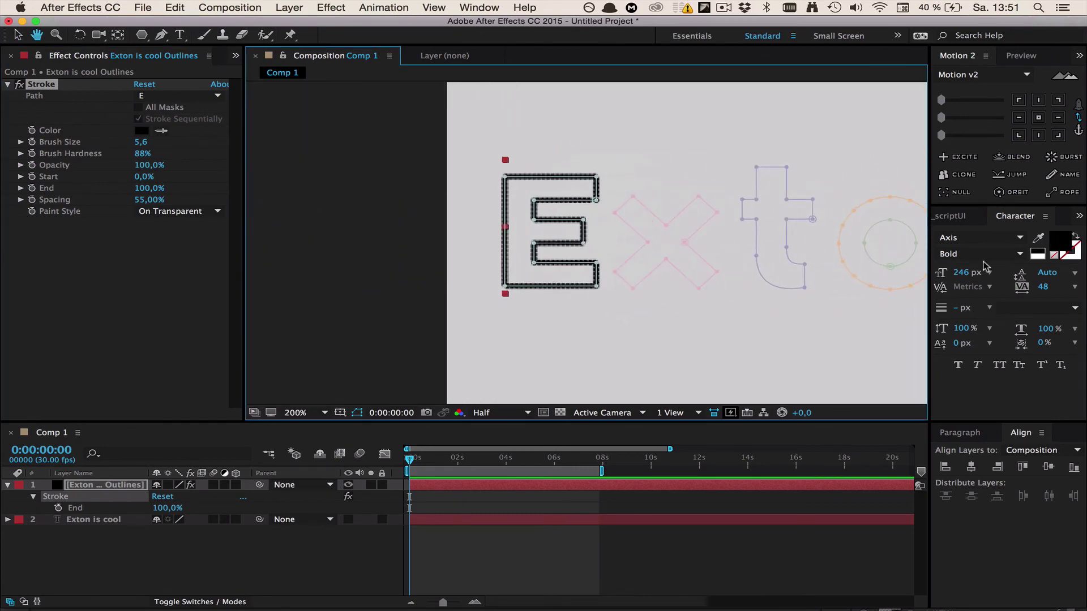
{"action": "key", "text": "v"}
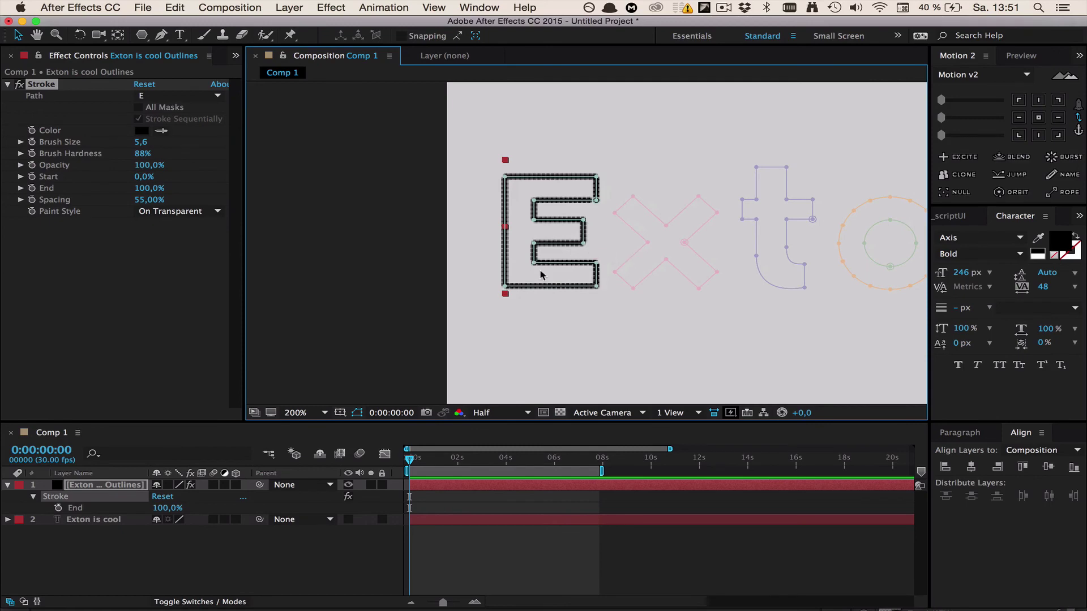
Raise the Spacing to 100% so the E outline becomes separate dots.
{"action": "left_click", "coordinate": [532, 498]}
{"action": "left_click", "coordinate": [491, 488]}
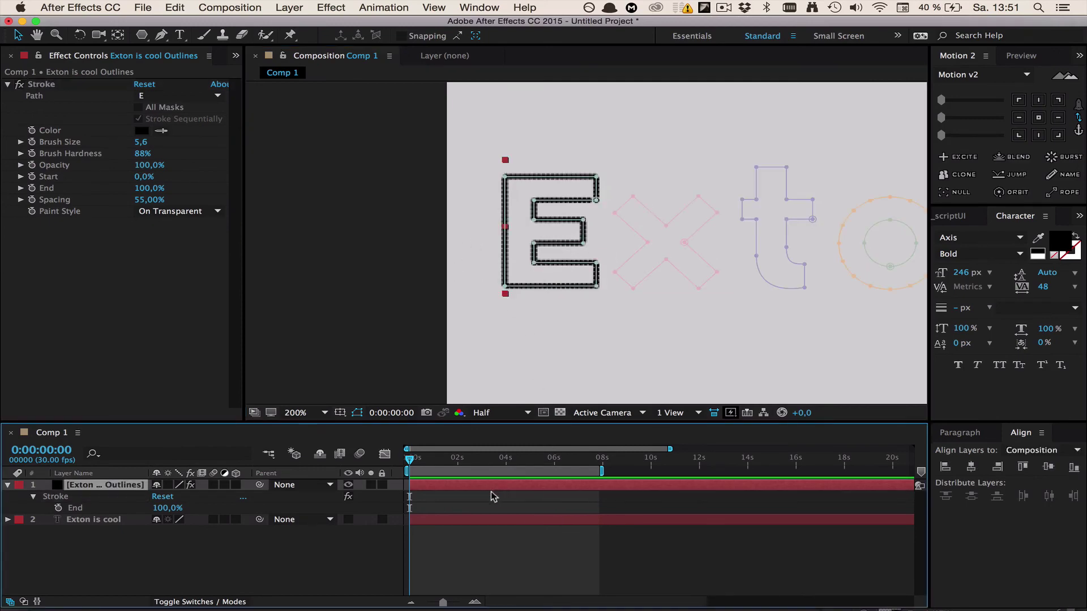
{"action": "left_click_drag", "start_coordinate": [138, 199], "coordinate": [182, 195]}
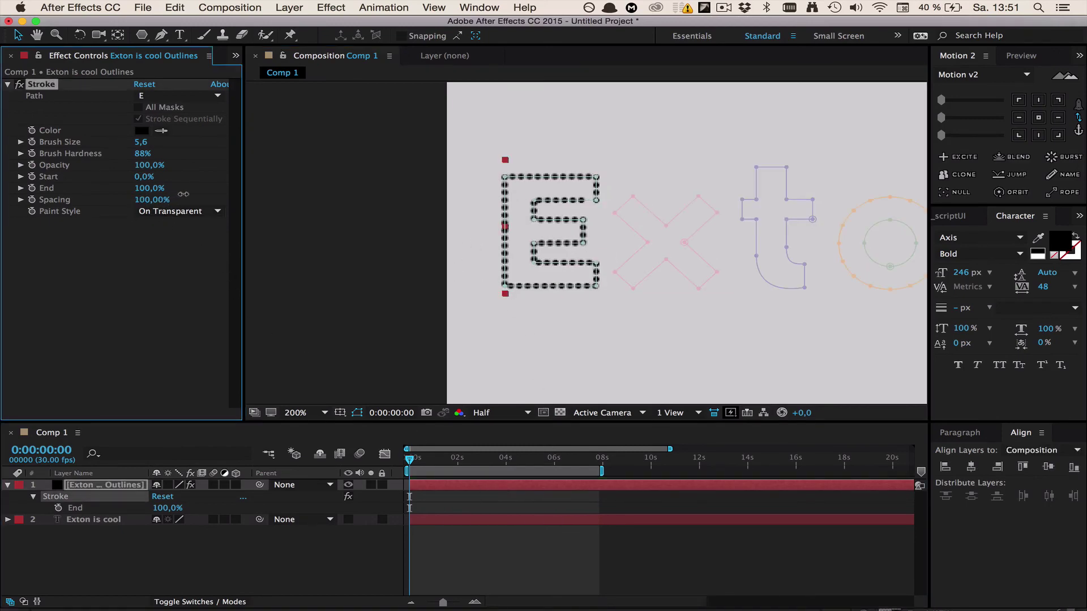
{"action": "left_click", "coordinate": [480, 511]}
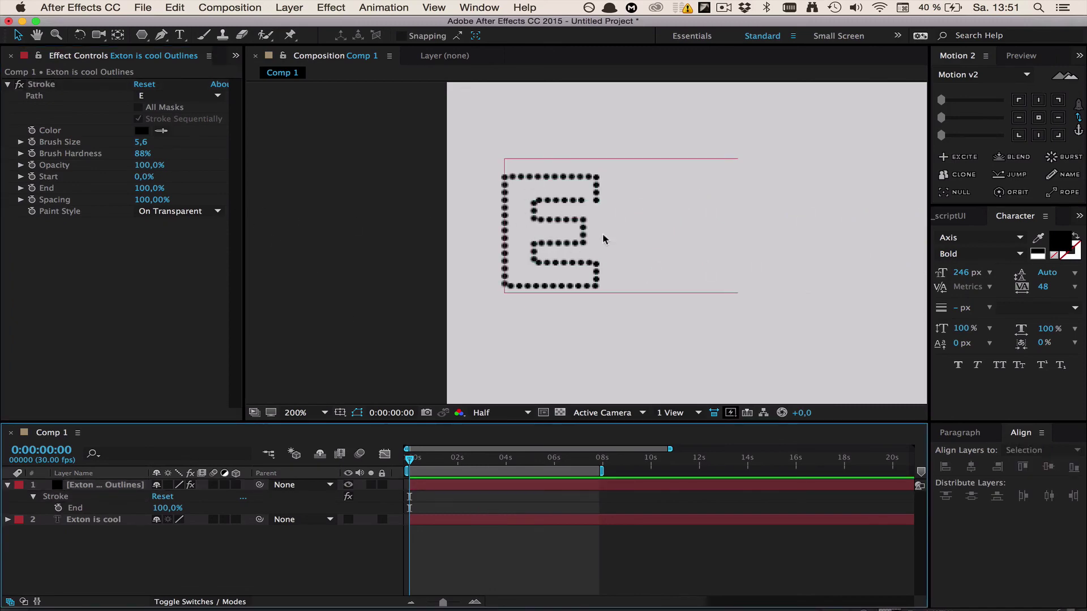
Try shorter End values, then set End back to 100% for a fully drawn dotted E.
{"action": "left_click_drag", "start_coordinate": [146, 188], "coordinate": [75, 184]}
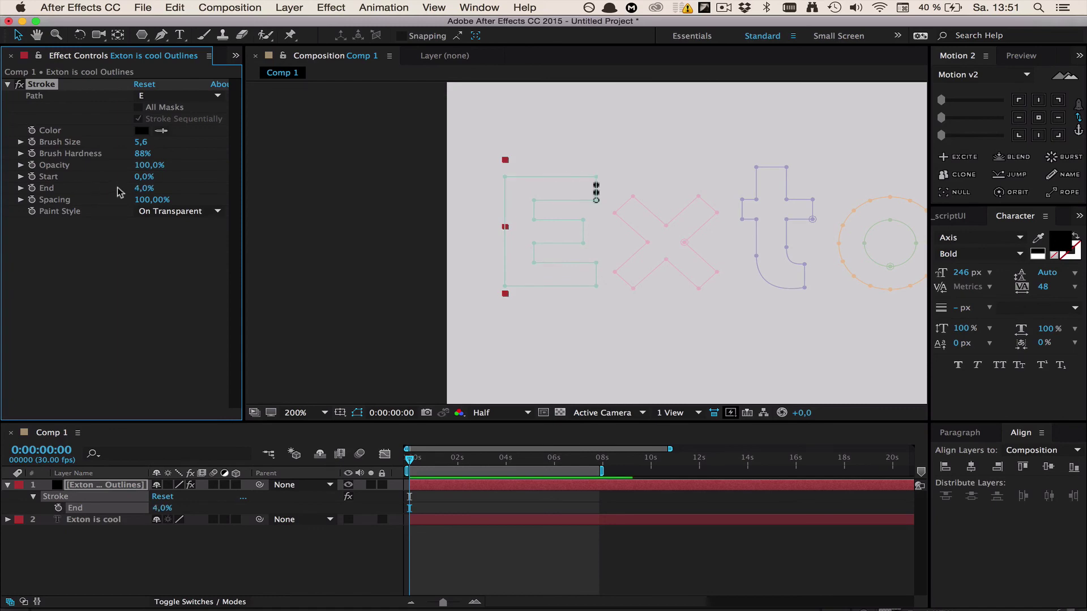
{"action": "left_click_drag", "start_coordinate": [142, 188], "coordinate": [104, 192]}
{"action": "key", "text": "super+z"}
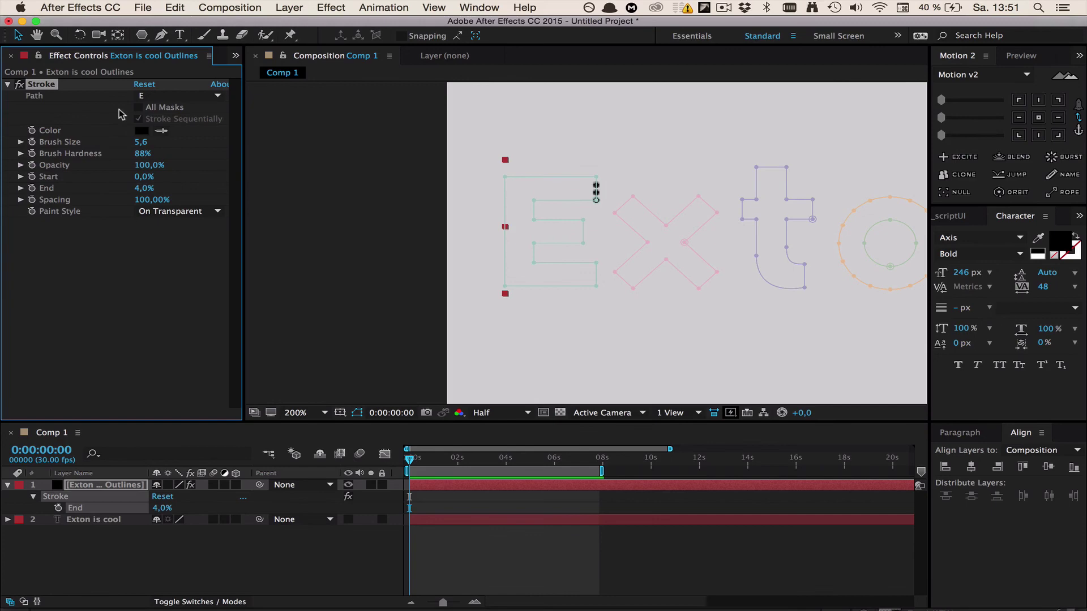
{"action": "left_click", "coordinate": [150, 194]}
{"action": "left_click_drag", "start_coordinate": [137, 184], "coordinate": [235, 226]}
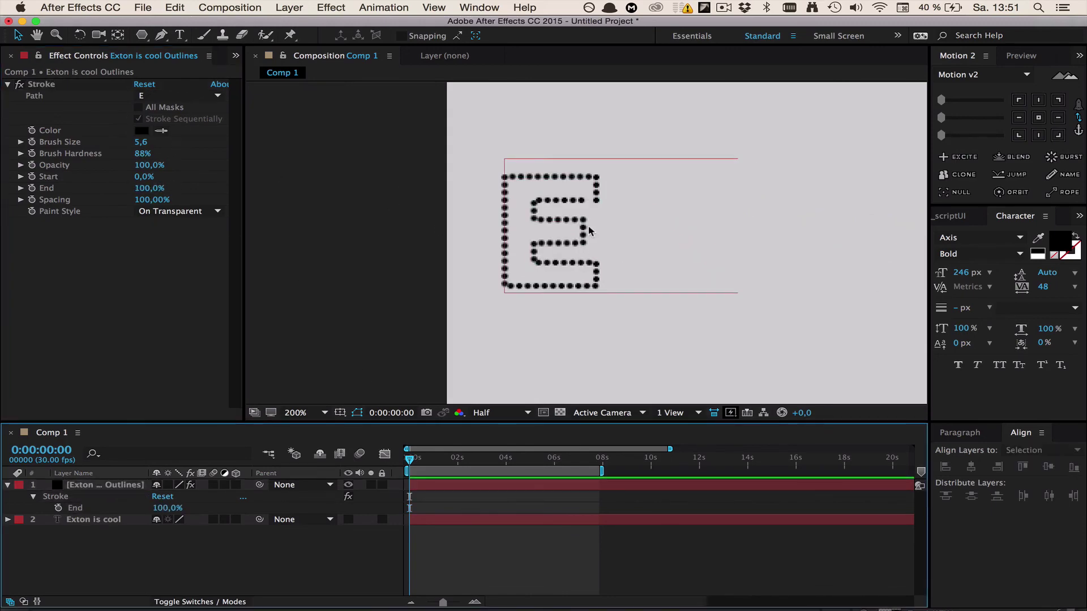